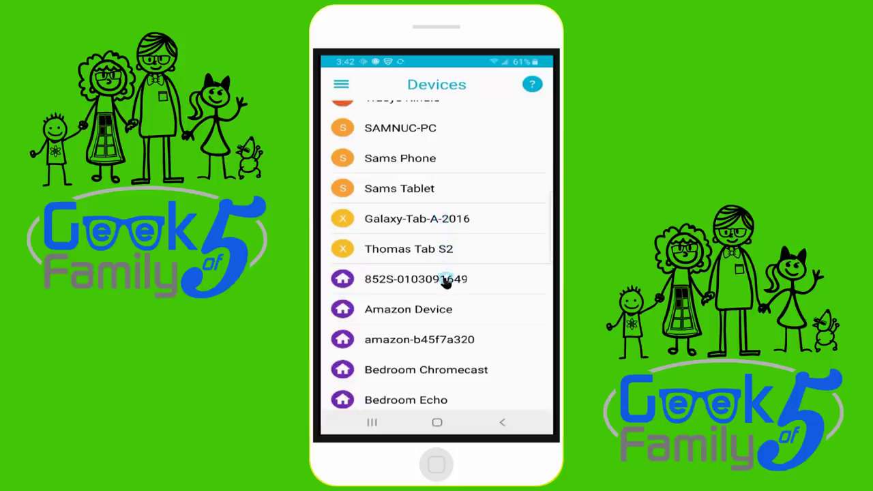
pyautogui.click(486, 281)
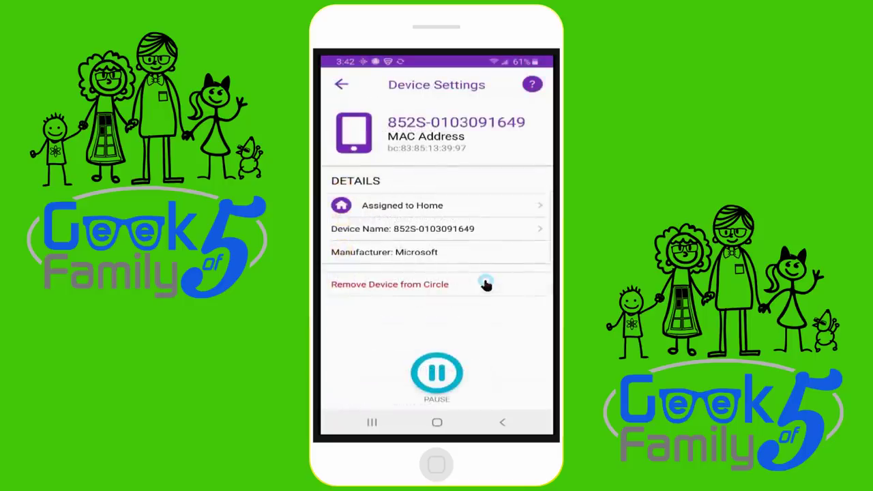
pyautogui.click(514, 229)
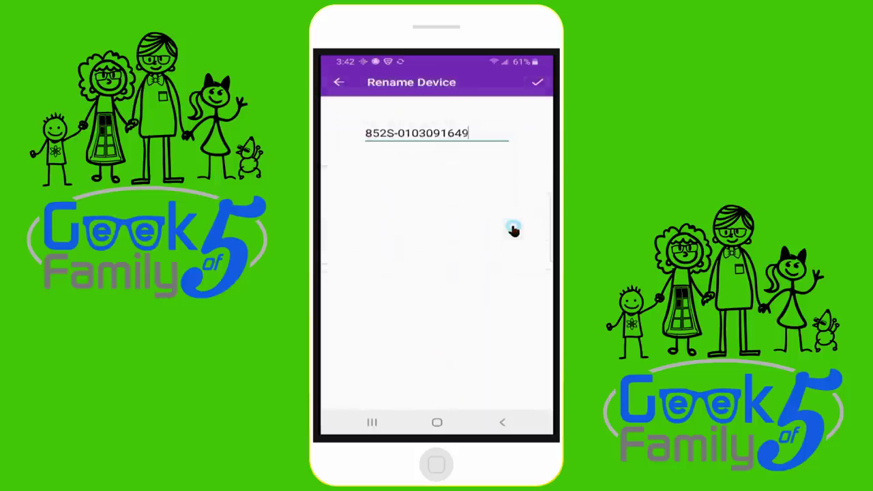
pyautogui.click(483, 137)
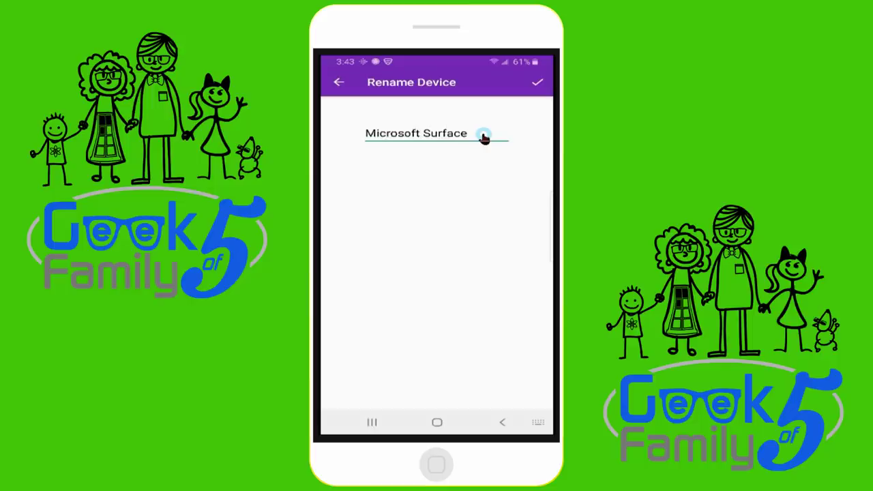
pyautogui.click(537, 83)
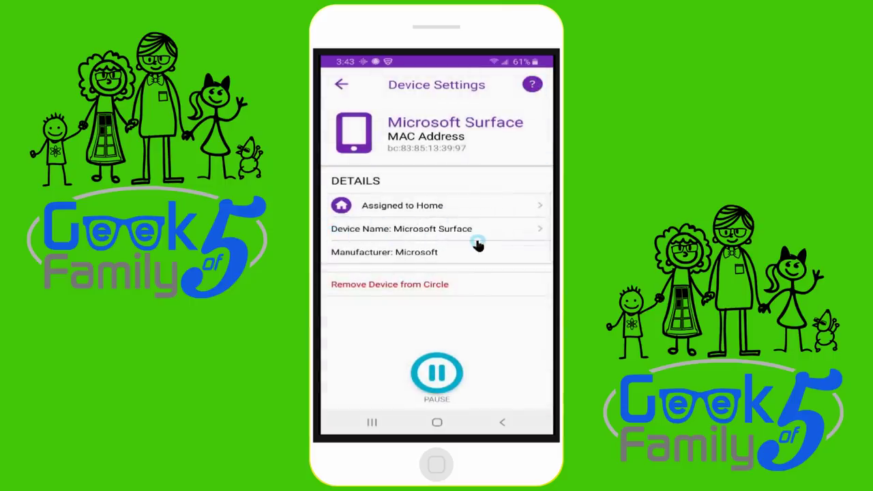
pyautogui.click(343, 85)
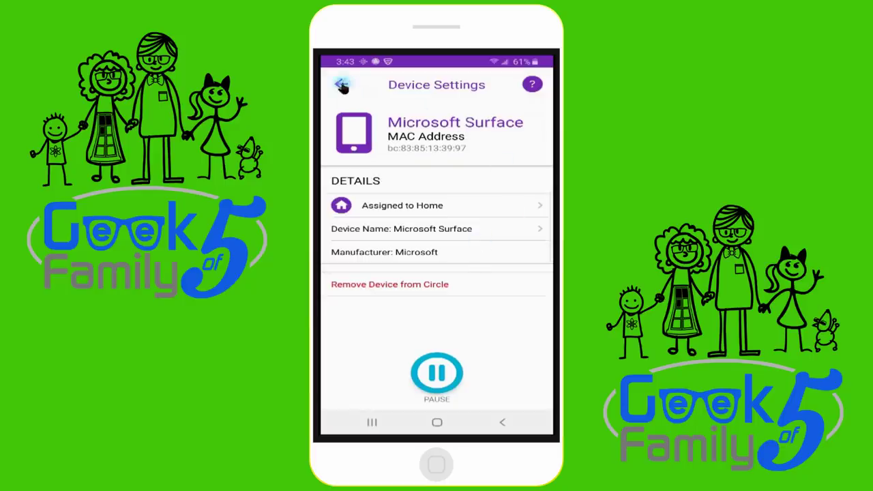
pyautogui.scroll(-6, 513, 269)
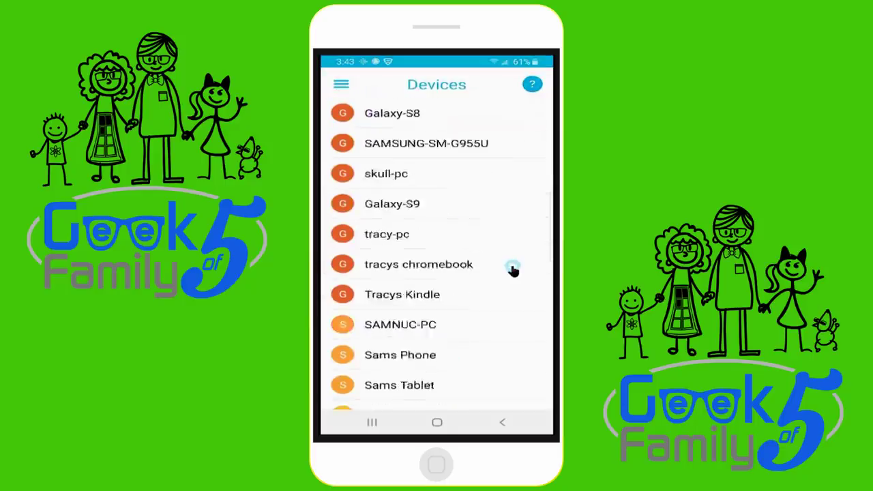
pyautogui.scroll(-6, 512, 270)
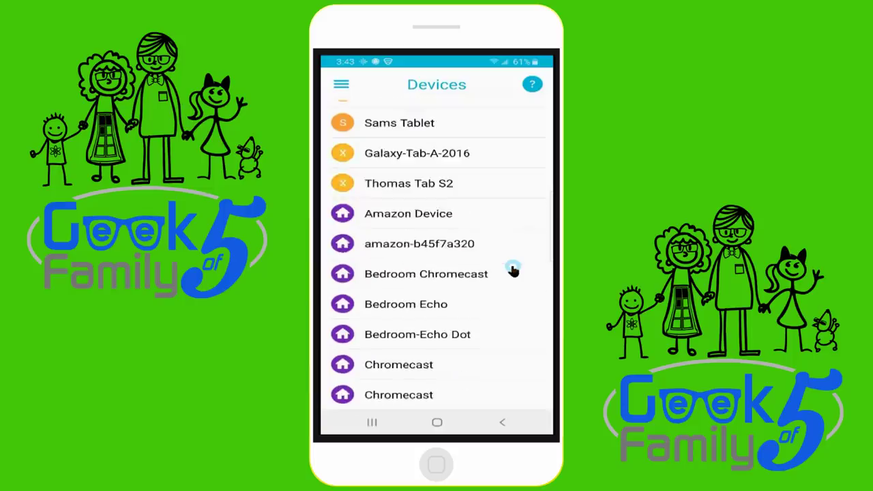
pyautogui.scroll(-6, 513, 270)
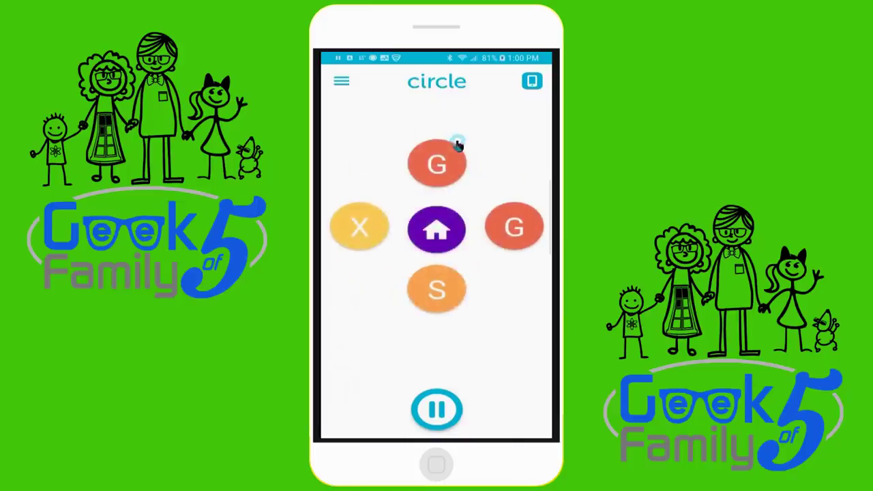
# Add a new profile named 'Luna' with the Teen filter level
pyautogui.click(341, 82)
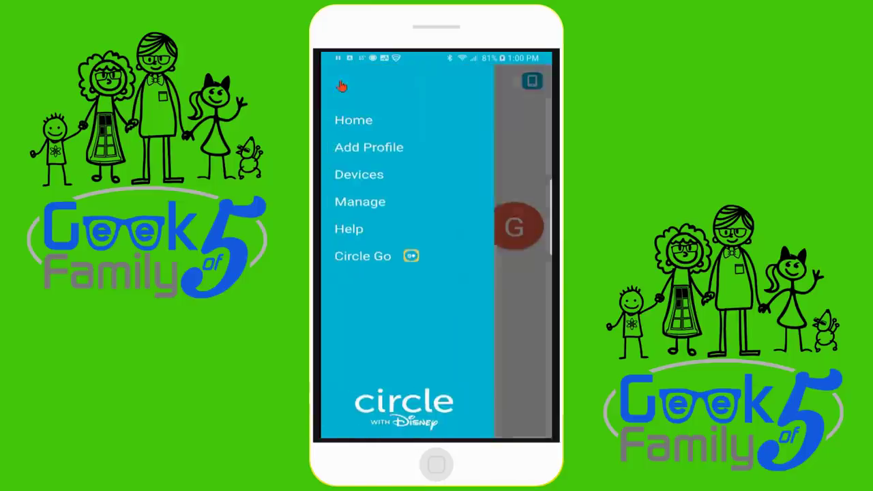
pyautogui.click(386, 149)
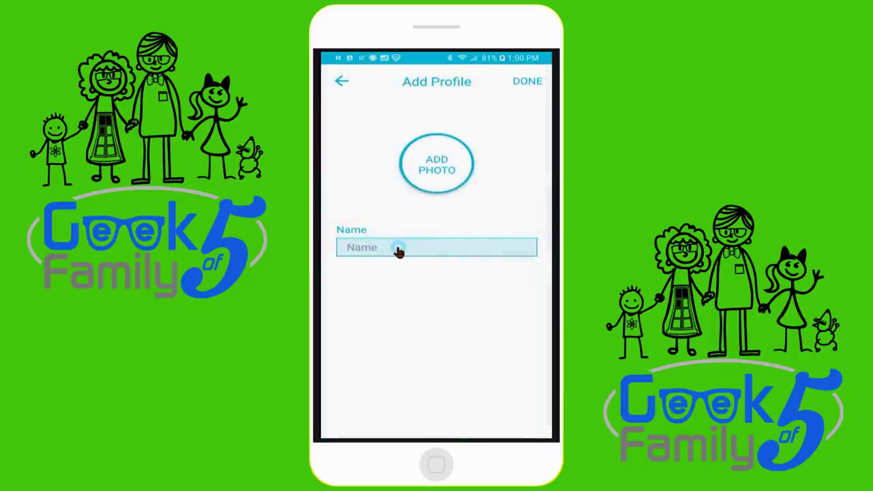
pyautogui.write('Luna')
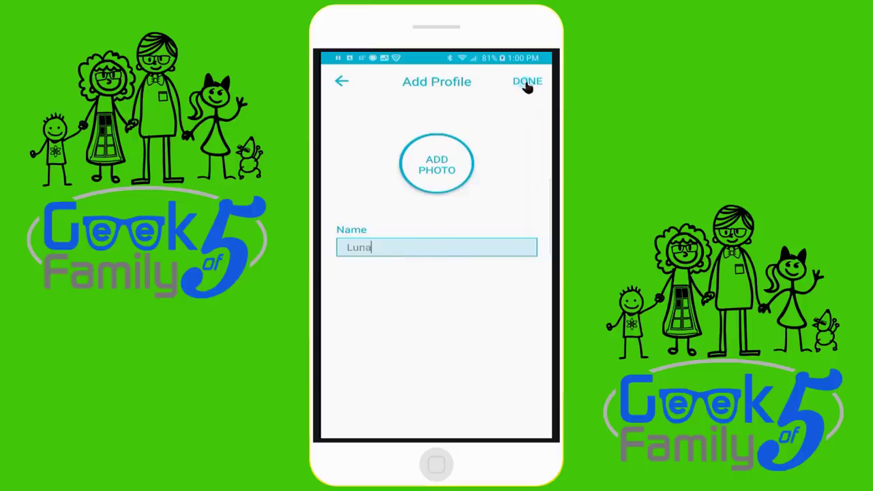
pyautogui.click(528, 81)
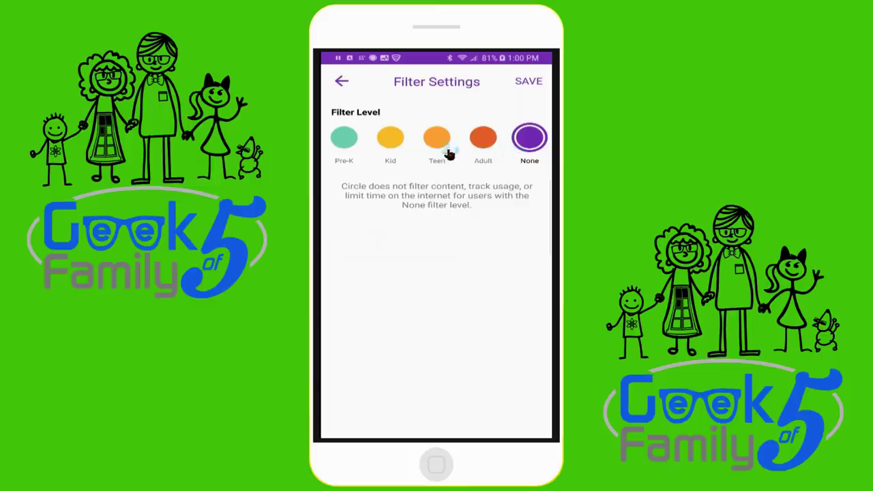
pyautogui.click(436, 141)
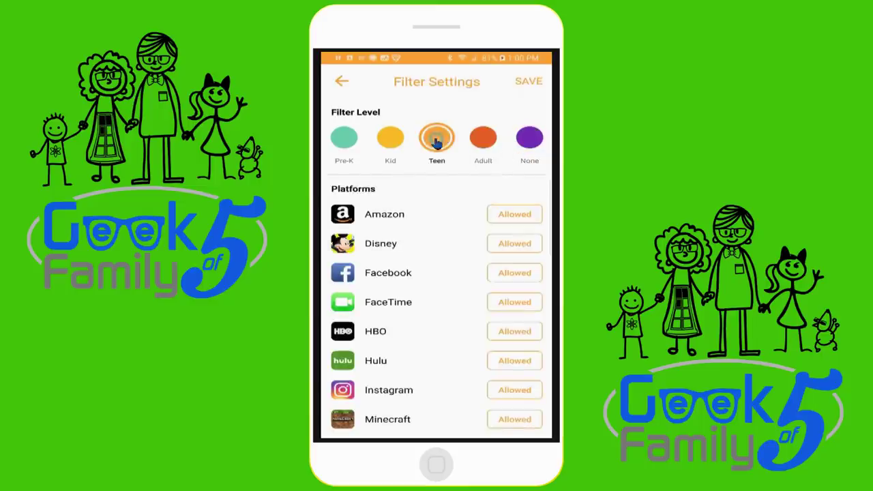
pyautogui.click(530, 82)
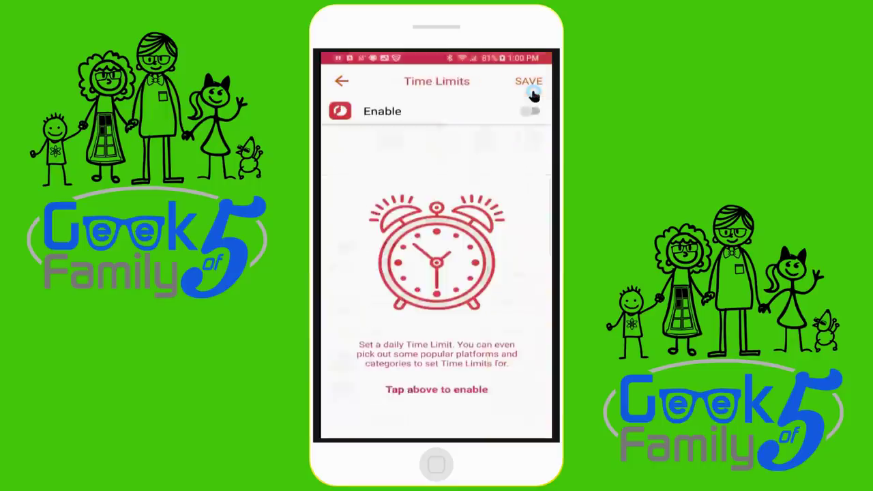
pyautogui.click(523, 83)
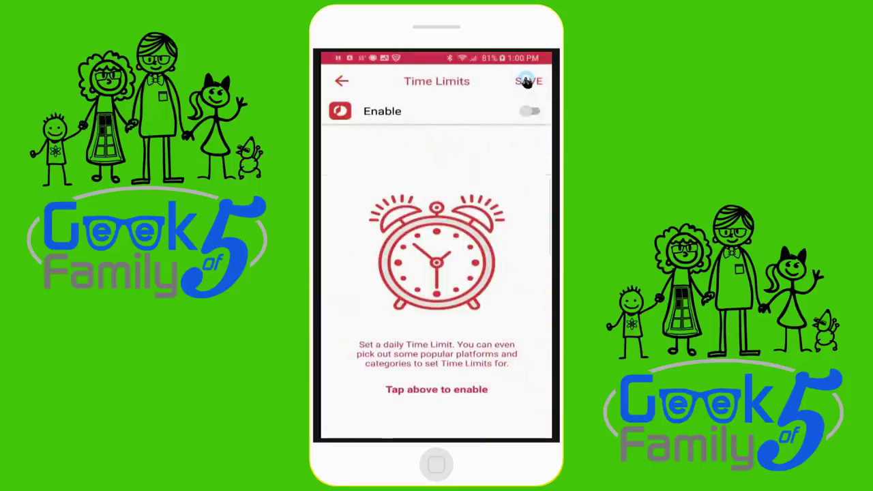
pyautogui.click(527, 82)
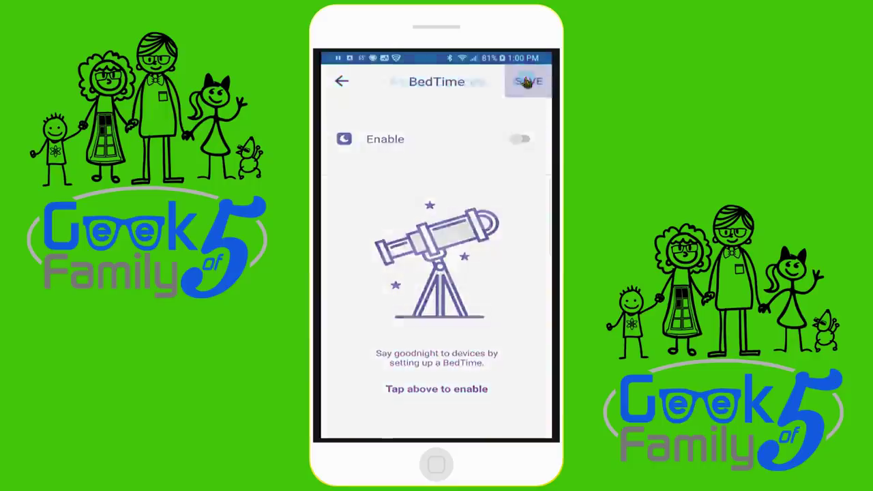
pyautogui.scroll(-3, 463, 261)
pyautogui.click(526, 215)
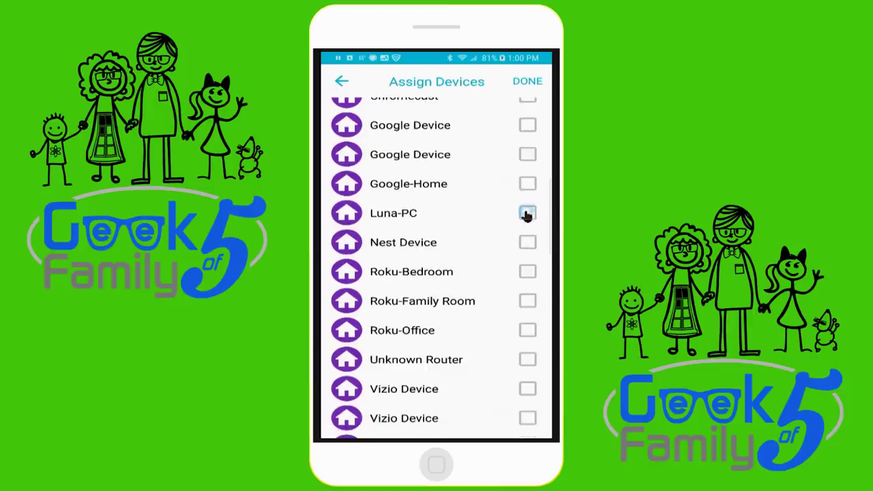
pyautogui.click(524, 83)
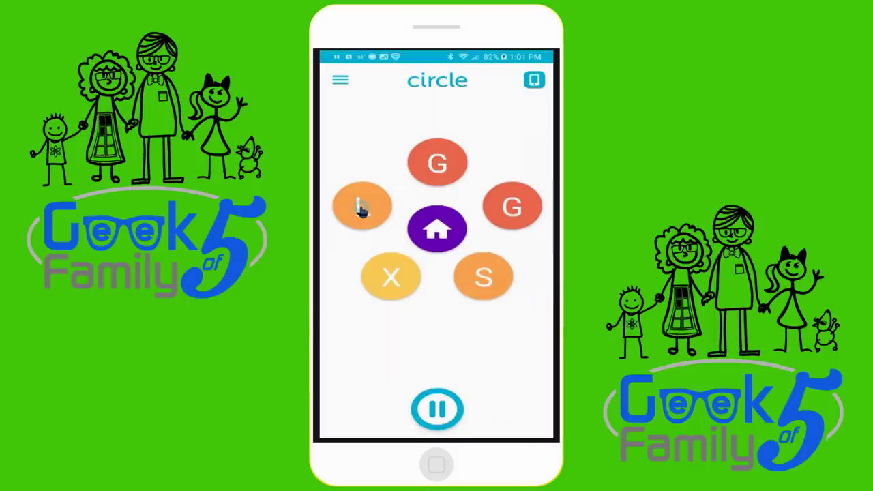
pyautogui.click(362, 210)
pyautogui.click(412, 317)
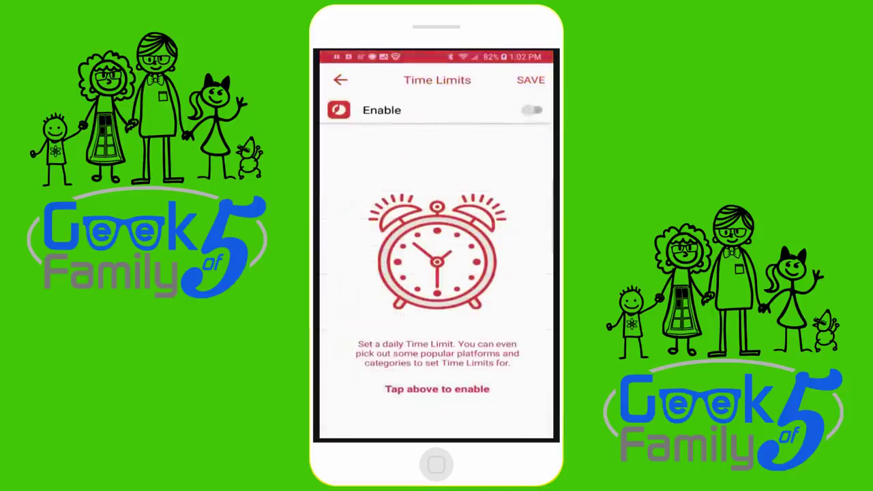
pyautogui.click(531, 111)
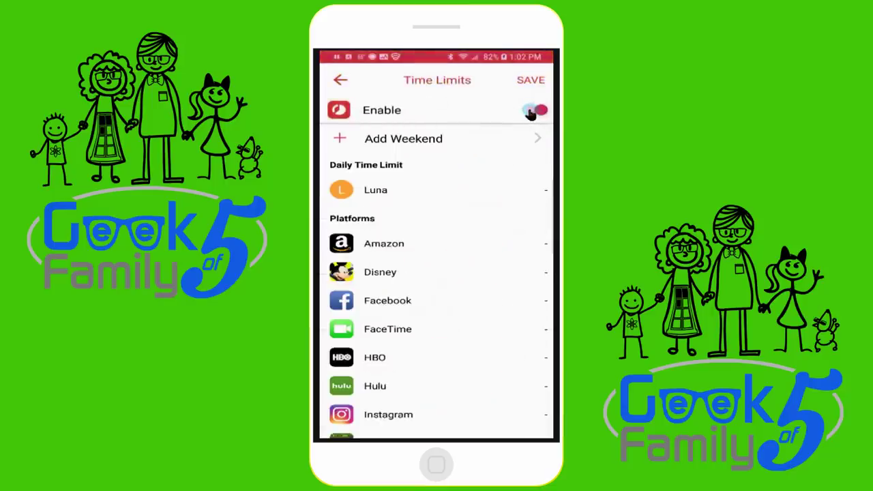
# Set Luna's daily time limit to 2 hrs 30 mins
pyautogui.click(478, 191)
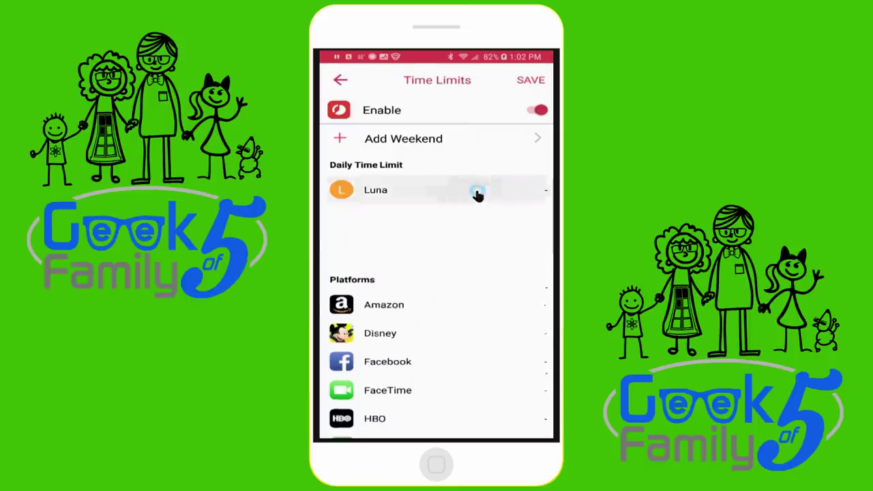
pyautogui.moveTo(443, 266); pyautogui.dragTo(443, 230)
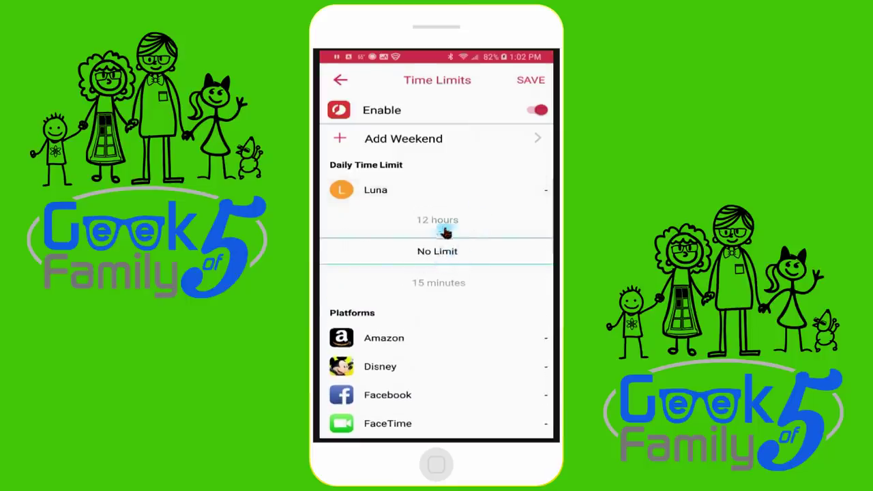
pyautogui.moveTo(437, 269); pyautogui.dragTo(440, 223)
pyautogui.moveTo(426, 264); pyautogui.dragTo(444, 206)
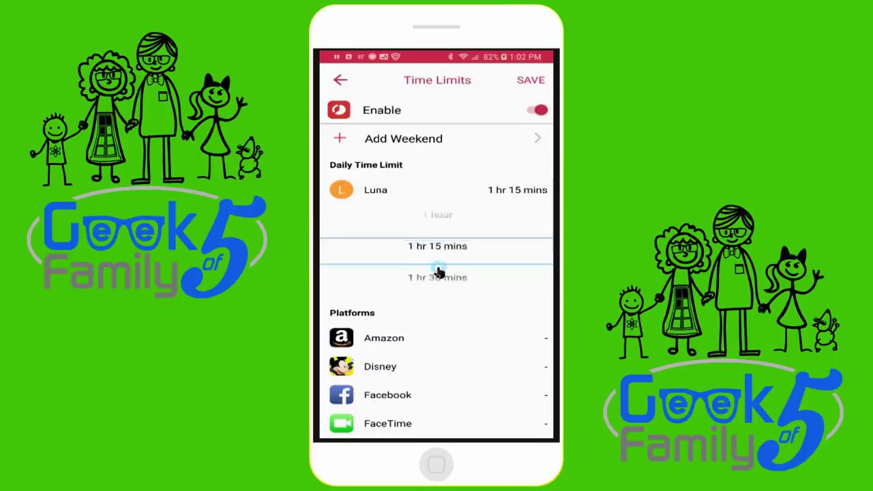
pyautogui.moveTo(441, 275); pyautogui.dragTo(447, 202)
pyautogui.moveTo(440, 280); pyautogui.dragTo(446, 202)
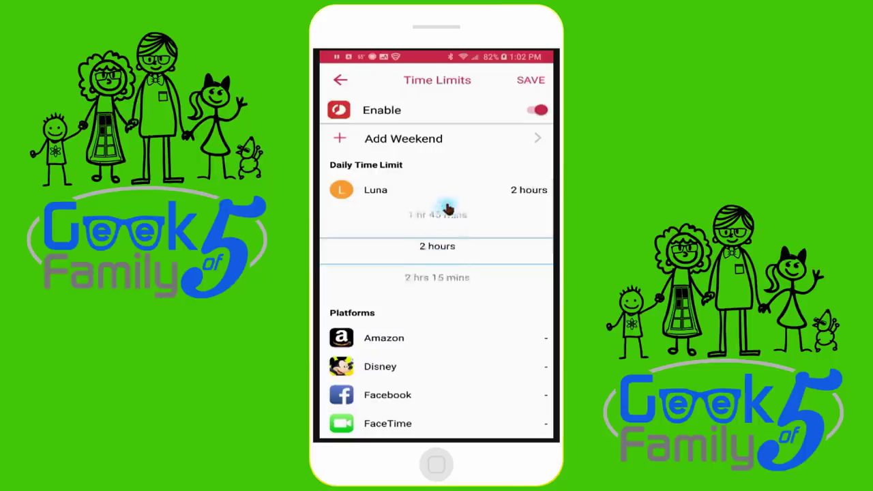
pyautogui.moveTo(443, 275); pyautogui.dragTo(448, 233)
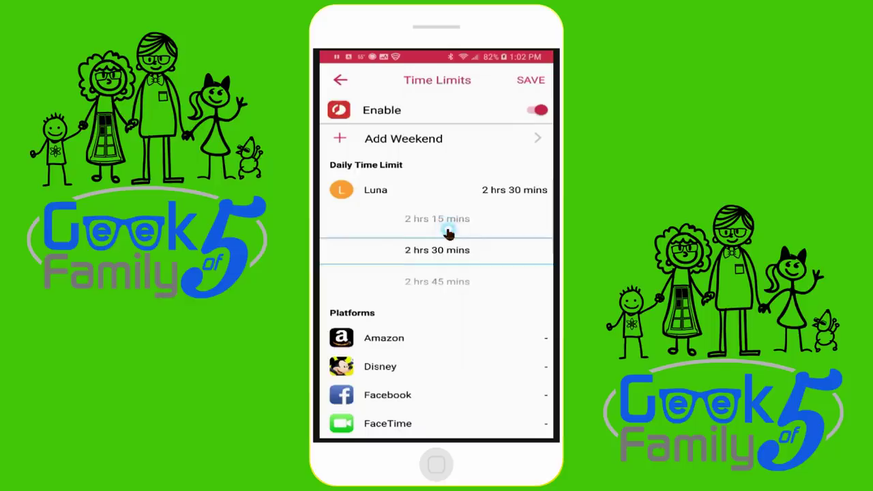
# Limit YouTube to 1 hour per day for Luna
pyautogui.click(429, 196)
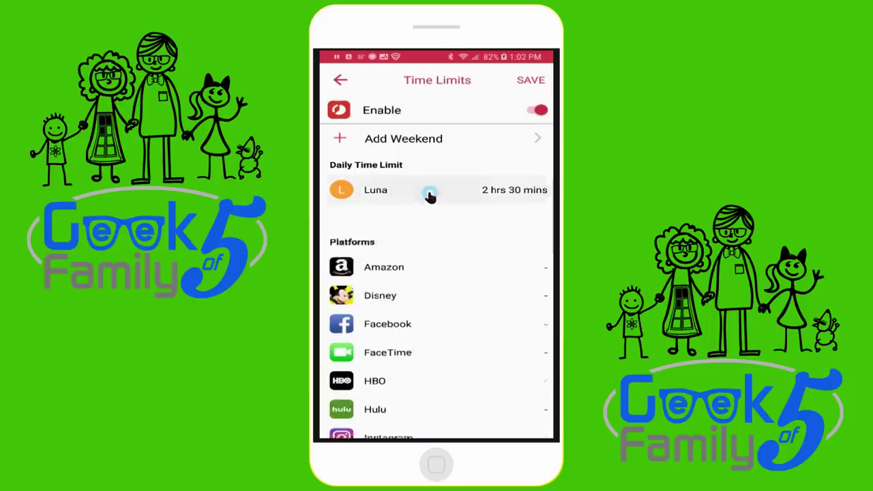
pyautogui.scroll(-5, 485, 272)
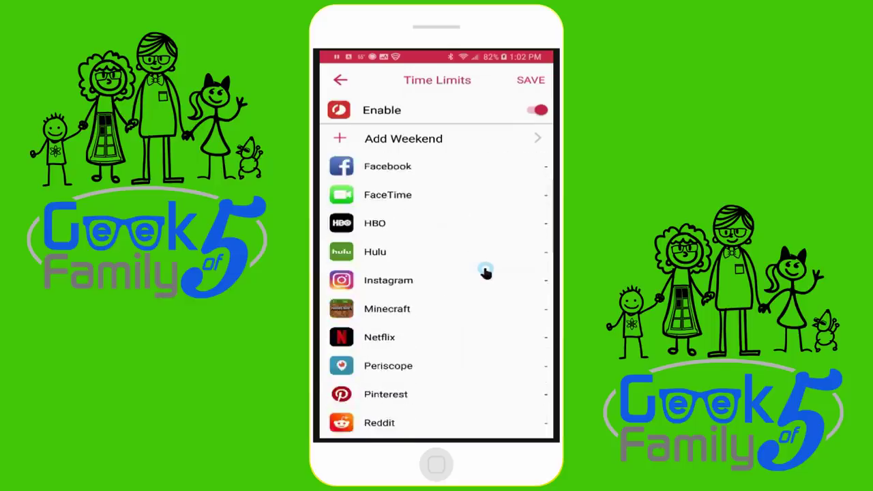
pyautogui.scroll(-3, 485, 272)
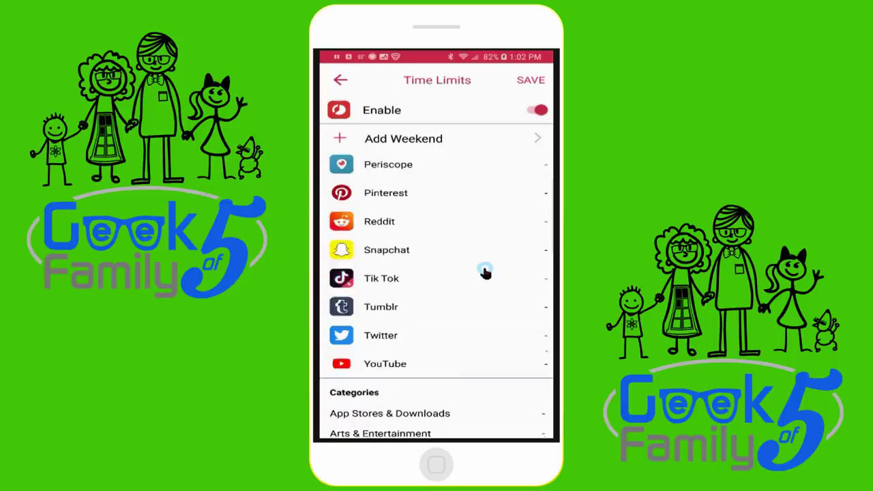
pyautogui.click(459, 363)
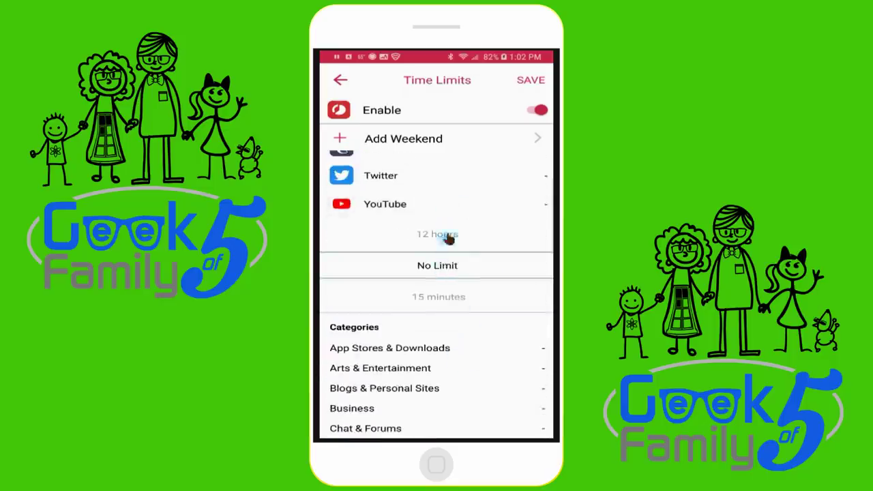
pyautogui.moveTo(444, 303); pyautogui.dragTo(448, 228)
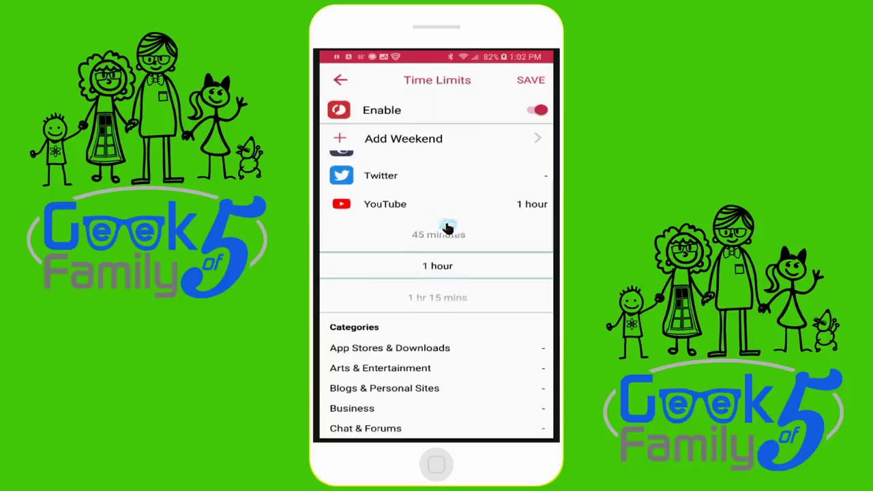
pyautogui.click(419, 202)
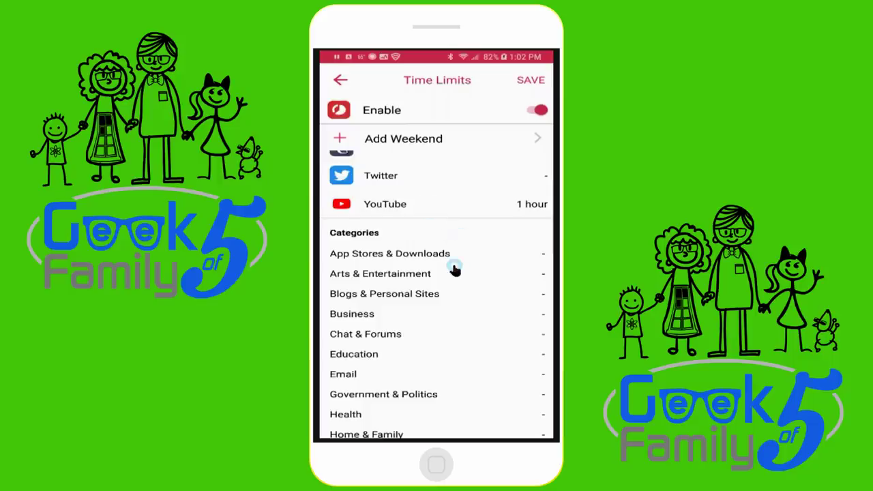
# Limit the Music category to 30 minutes per day
pyautogui.scroll(-3, 454, 270)
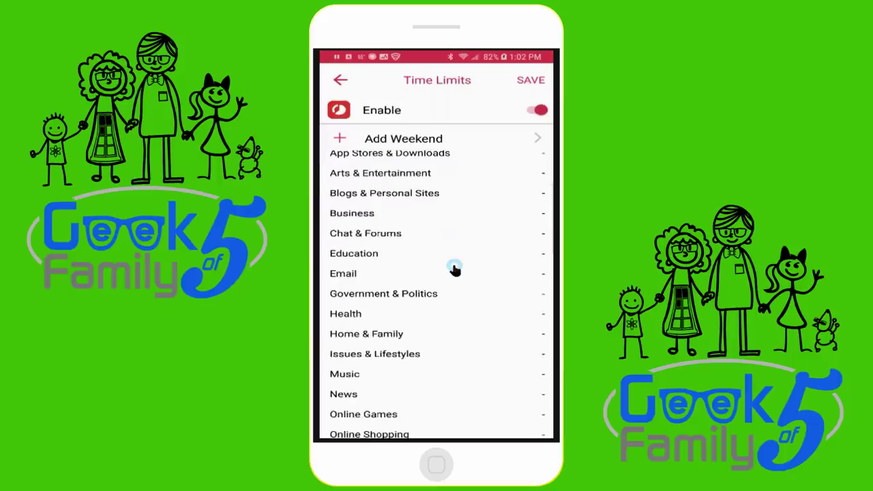
pyautogui.scroll(-3, 454, 270)
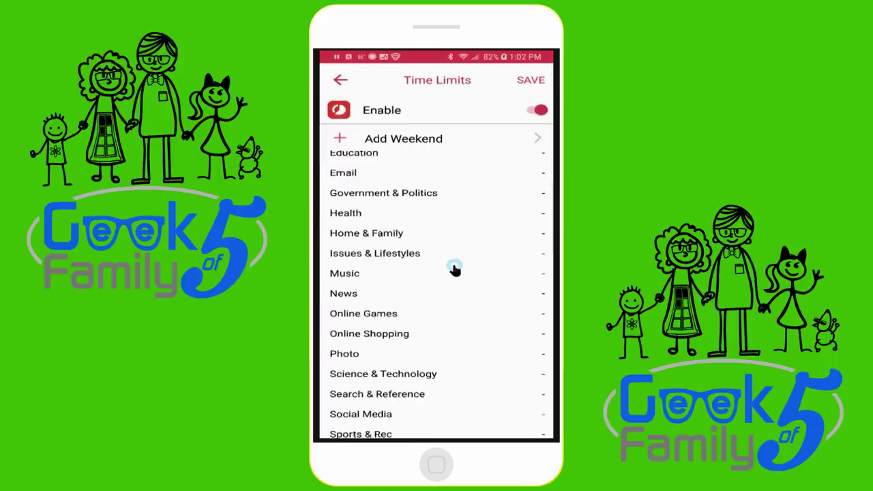
pyautogui.click(437, 275)
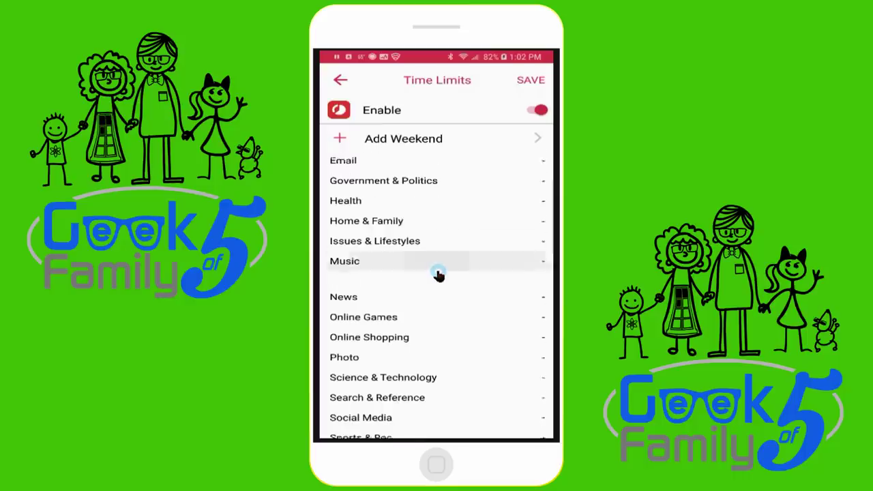
pyautogui.moveTo(450, 275); pyautogui.dragTo(466, 233)
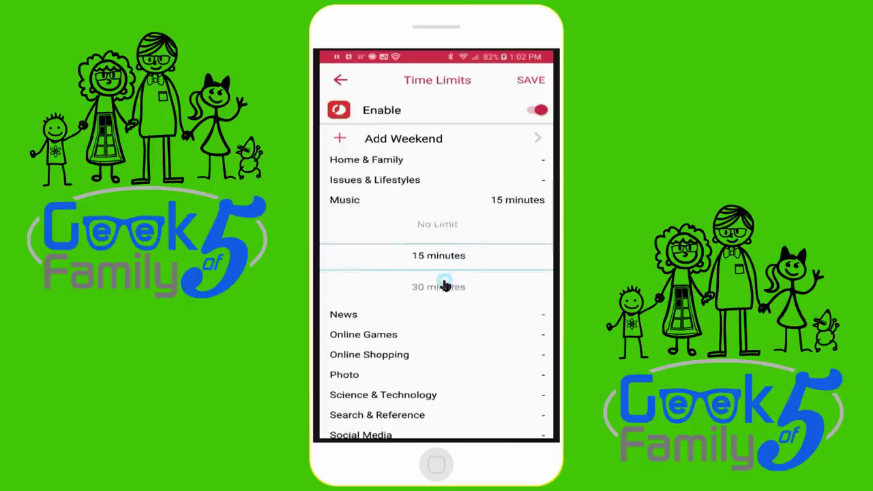
pyautogui.moveTo(444, 286); pyautogui.dragTo(448, 243)
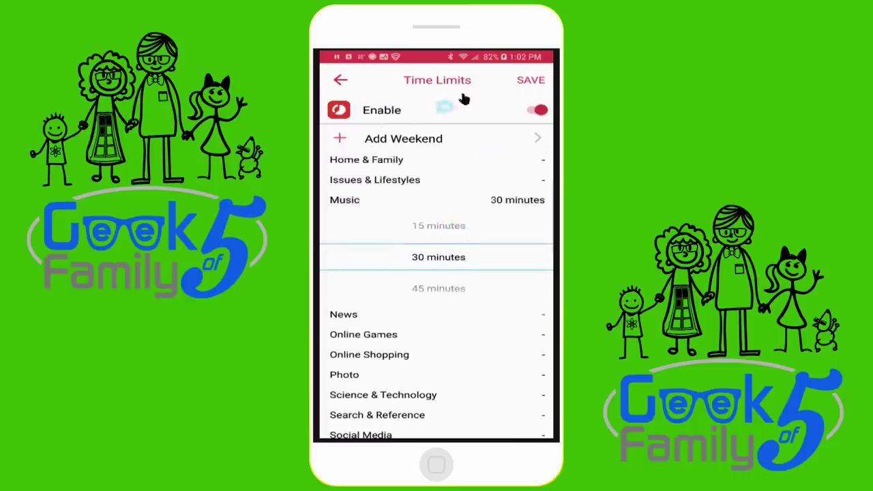
pyautogui.click(384, 197)
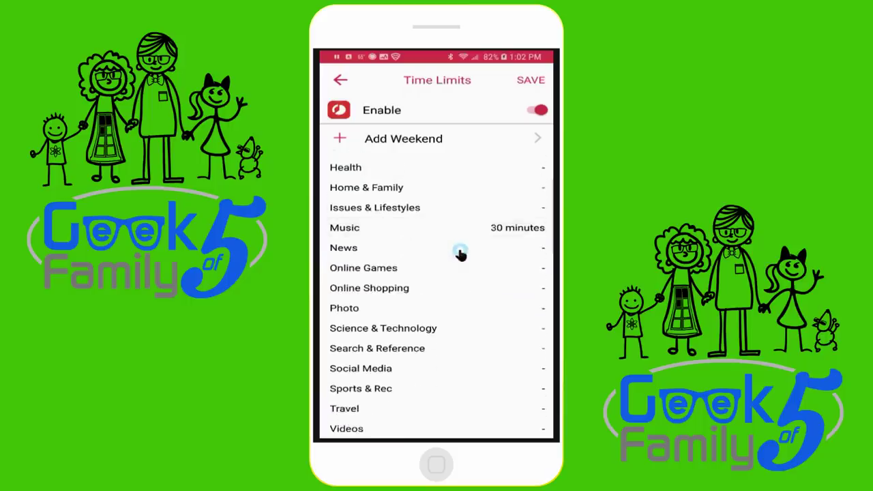
pyautogui.moveTo(467, 289); pyautogui.dragTo(477, 272)
pyautogui.scroll(10, 477, 273)
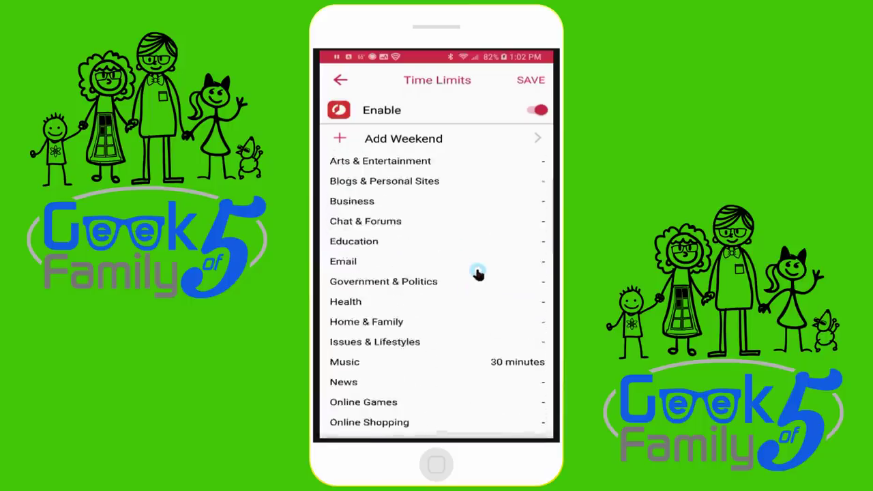
pyautogui.scroll(4, 477, 272)
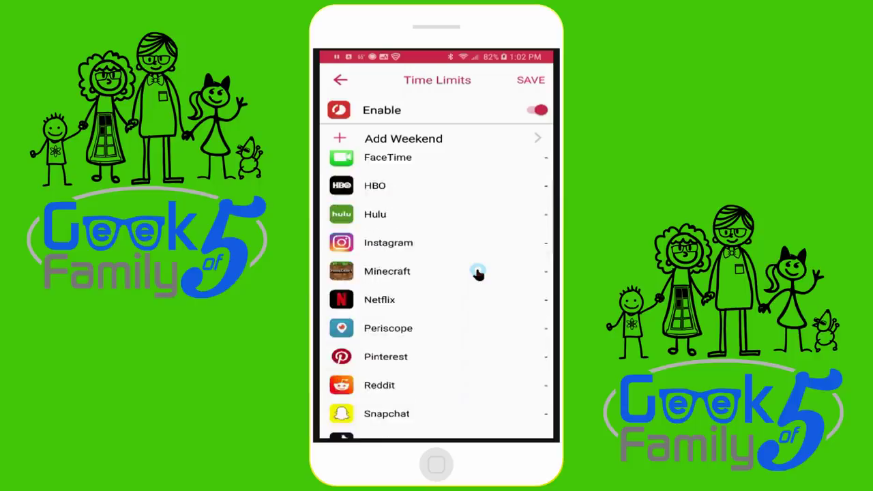
pyautogui.scroll(5, 477, 273)
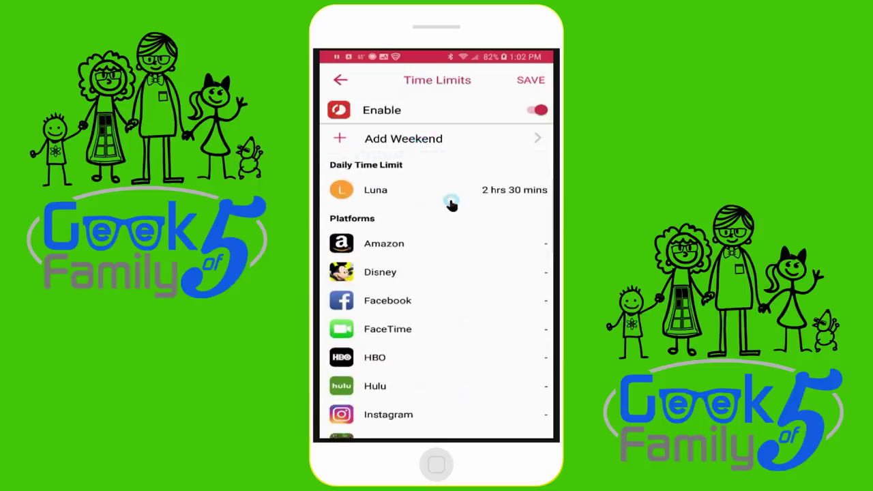
# Add Saturday and Sunday as weekend days, copying the current time limits to them
pyautogui.click(416, 139)
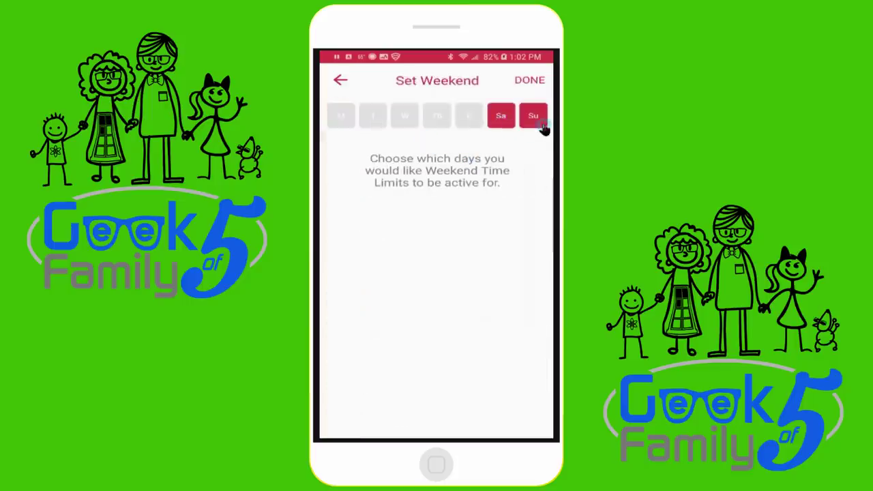
pyautogui.click(530, 80)
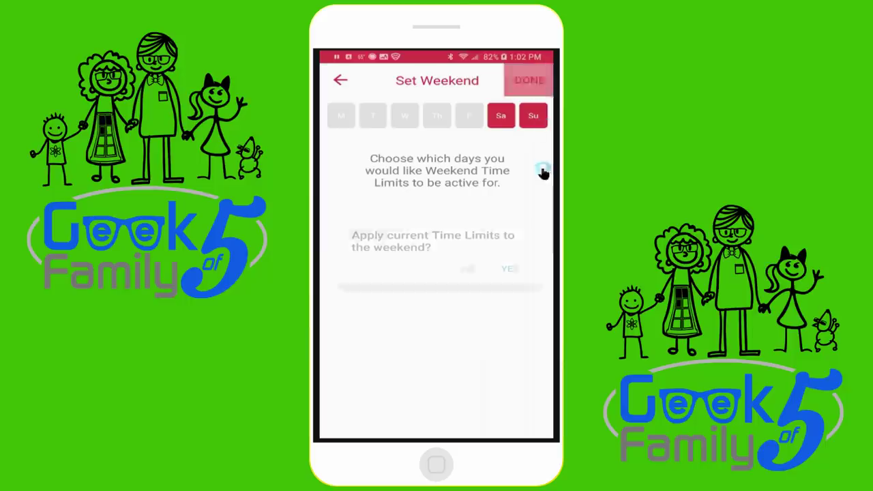
pyautogui.click(510, 270)
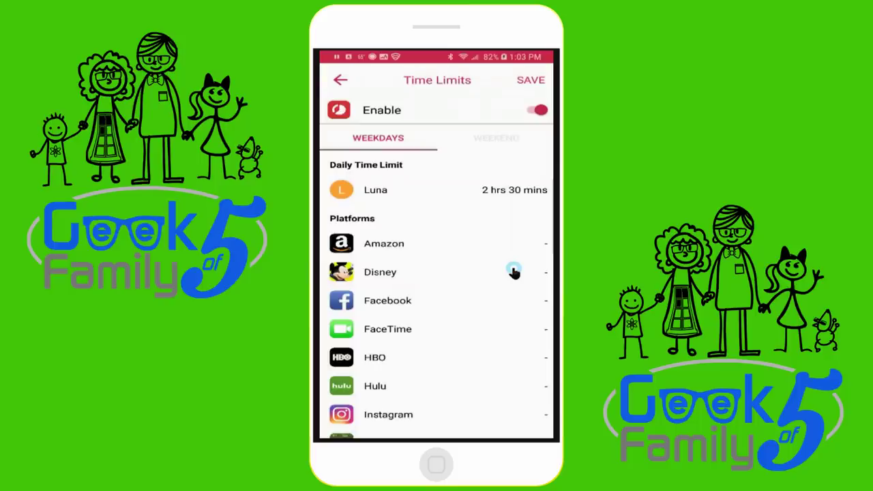
# Set Luna's weekend daily limit to 4 hrs 30 mins and save the time limits
pyautogui.click(501, 139)
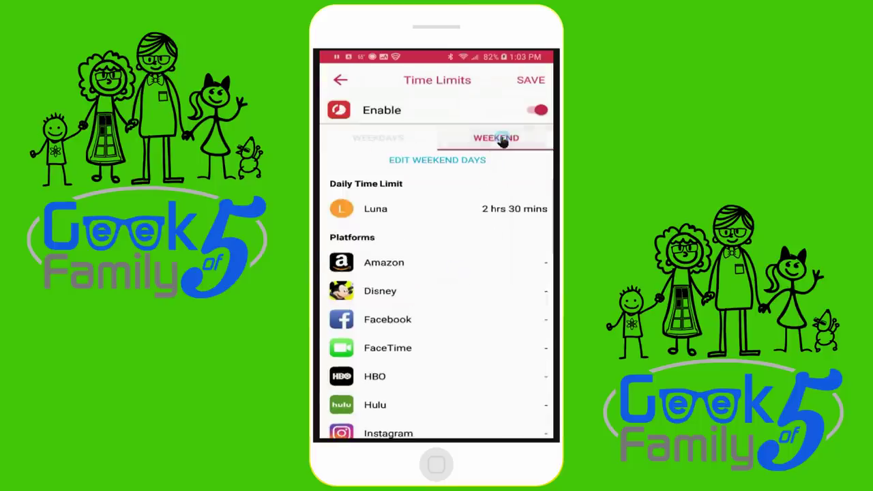
pyautogui.click(446, 214)
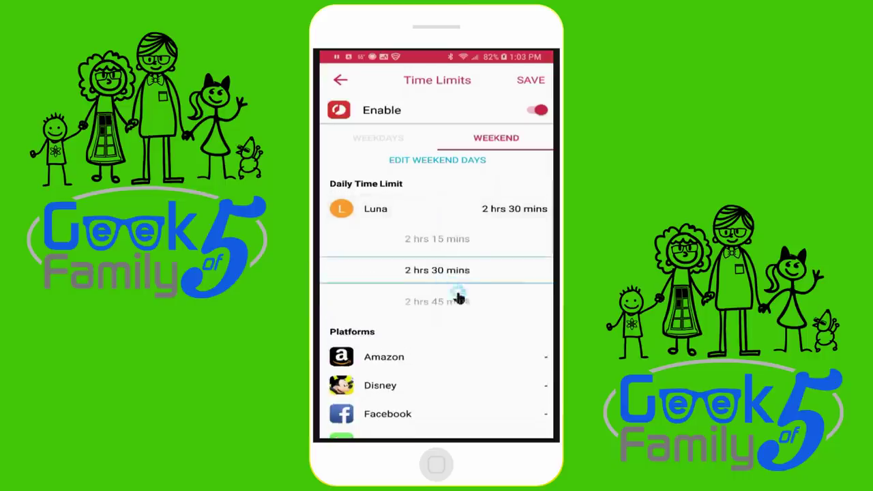
pyautogui.moveTo(457, 295); pyautogui.dragTo(459, 230)
pyautogui.moveTo(436, 283); pyautogui.dragTo(452, 232)
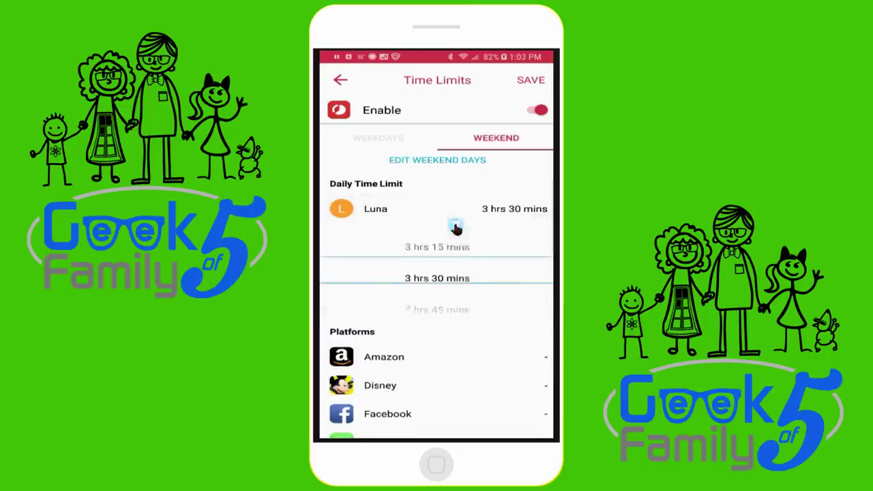
pyautogui.moveTo(426, 302); pyautogui.dragTo(437, 230)
pyautogui.moveTo(432, 306); pyautogui.dragTo(444, 251)
pyautogui.moveTo(448, 293); pyautogui.dragTo(451, 242)
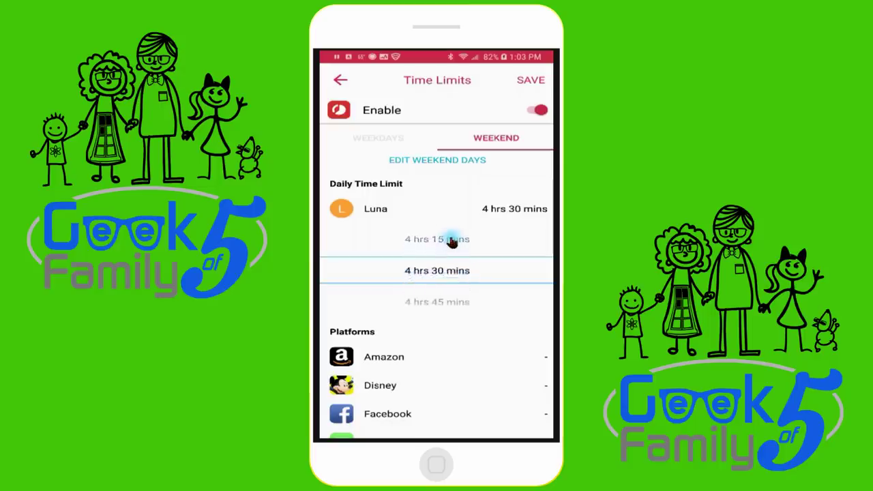
pyautogui.click(531, 80)
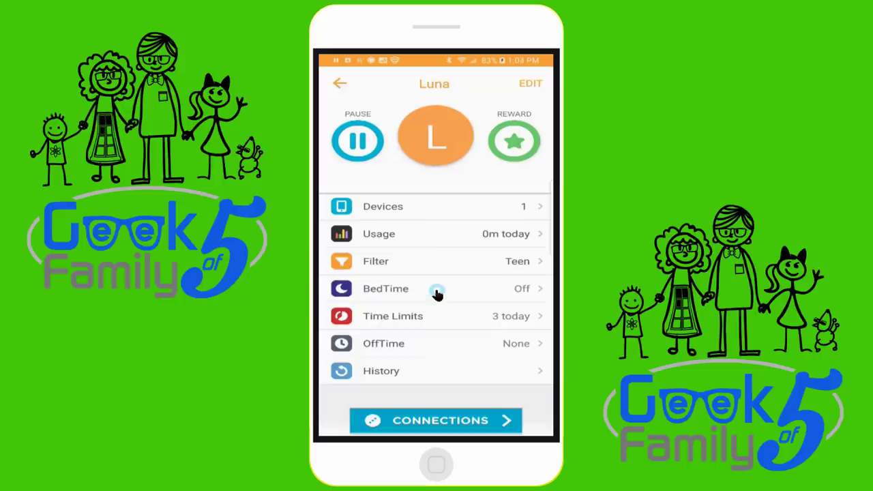
# Enable Luna's bedtime for Sunday through Thursday, excluding Friday and Saturday
pyautogui.click(437, 291)
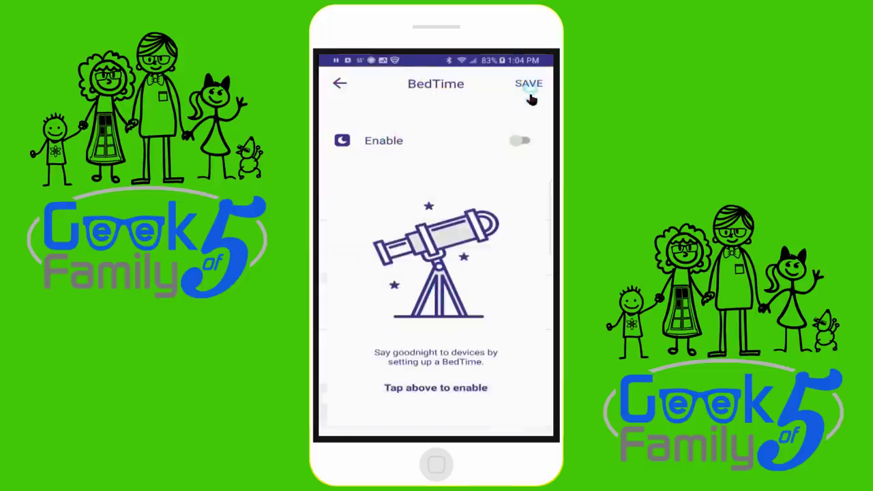
pyautogui.click(522, 141)
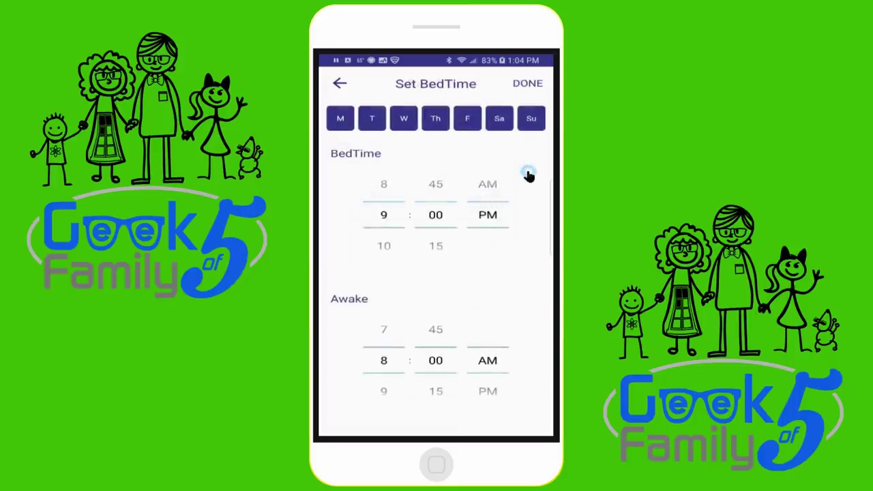
pyautogui.click(499, 119)
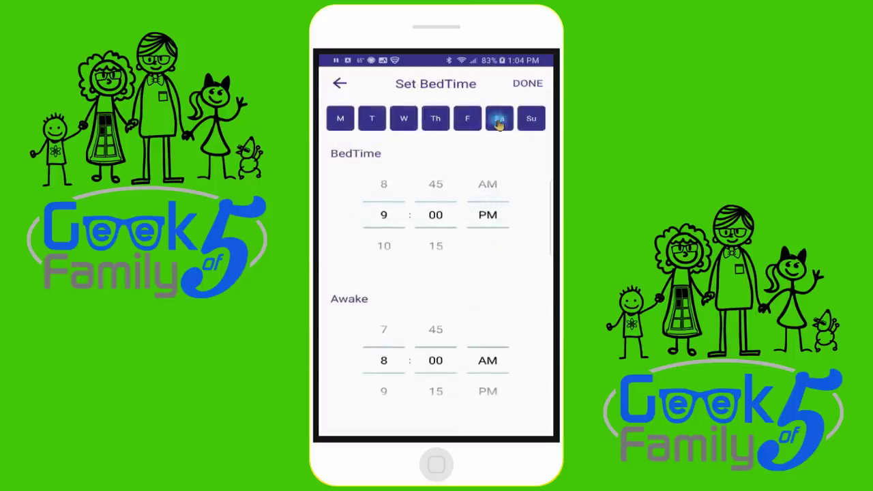
pyautogui.click(532, 121)
pyautogui.click(467, 120)
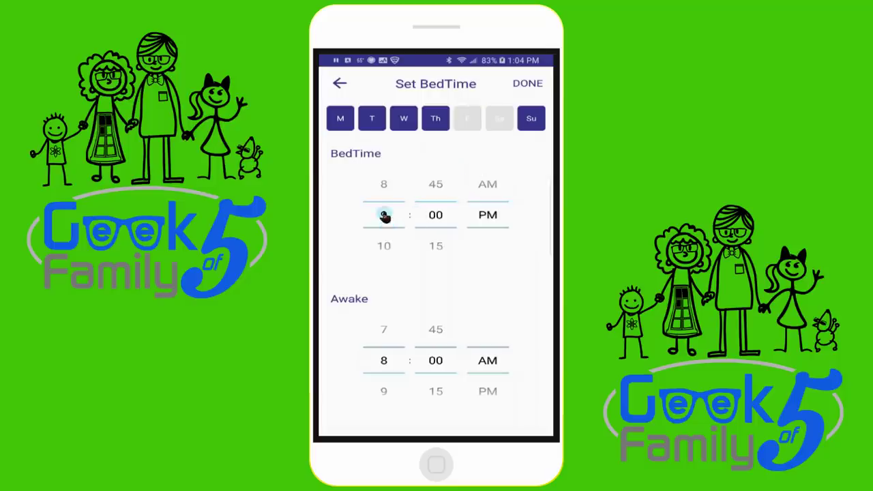
# Set the bedtime to 8:30 PM and the wake-up time to 7:00 AM
pyautogui.moveTo(386, 216); pyautogui.dragTo(385, 249)
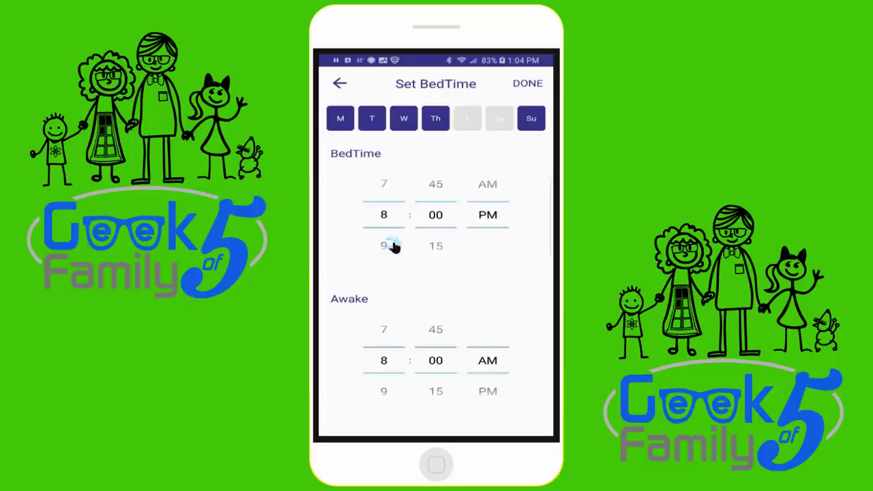
pyautogui.moveTo(440, 238); pyautogui.dragTo(444, 168)
pyautogui.click(482, 286)
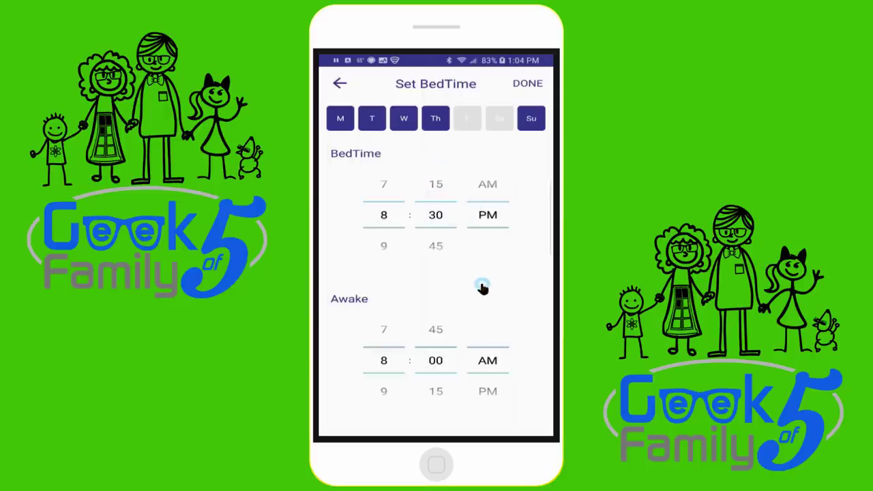
pyautogui.moveTo(384, 360); pyautogui.dragTo(383, 387)
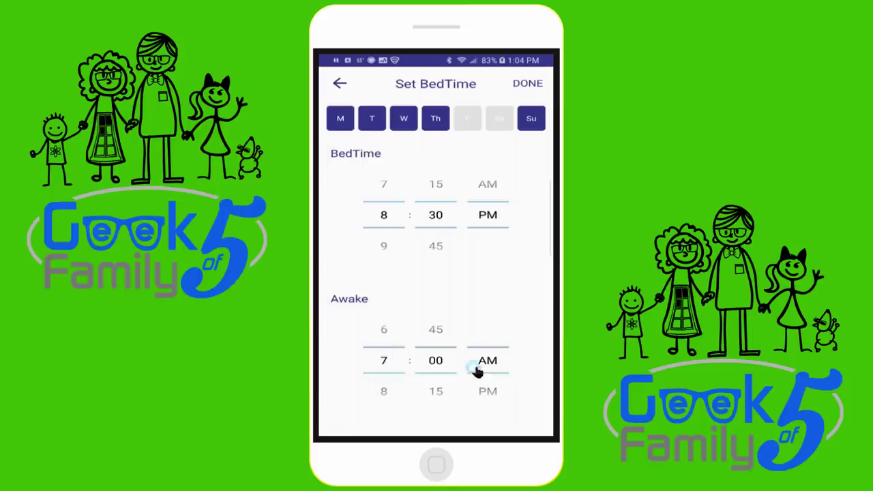
pyautogui.click(374, 196)
pyautogui.click(526, 94)
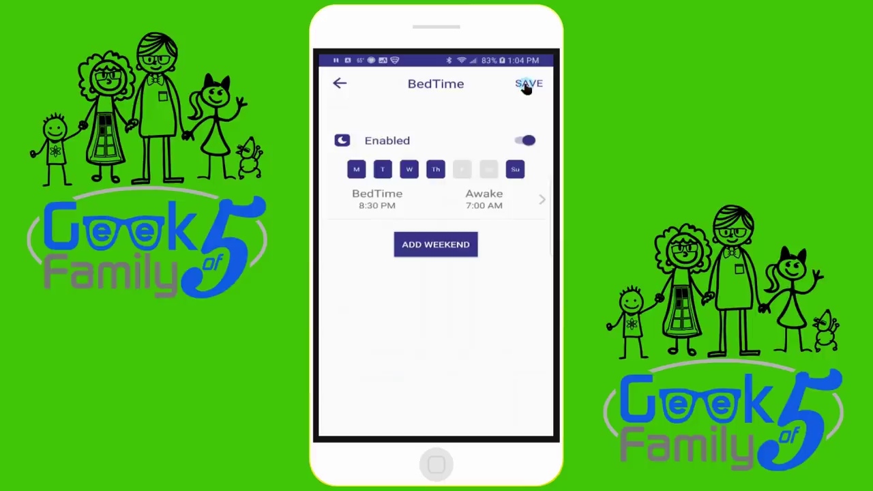
# Add a Friday–Saturday weekend bedtime of 10:00 PM with a 7:00 AM wake-up
pyautogui.click(452, 245)
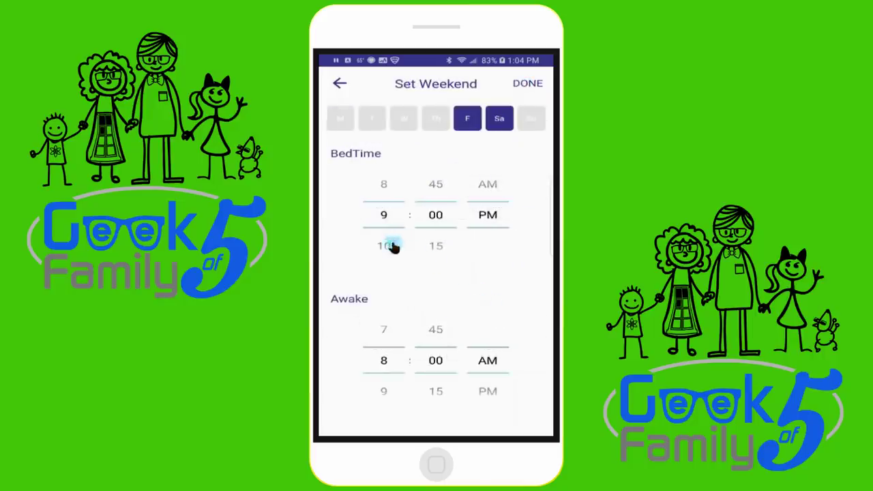
pyautogui.moveTo(388, 245); pyautogui.dragTo(386, 196)
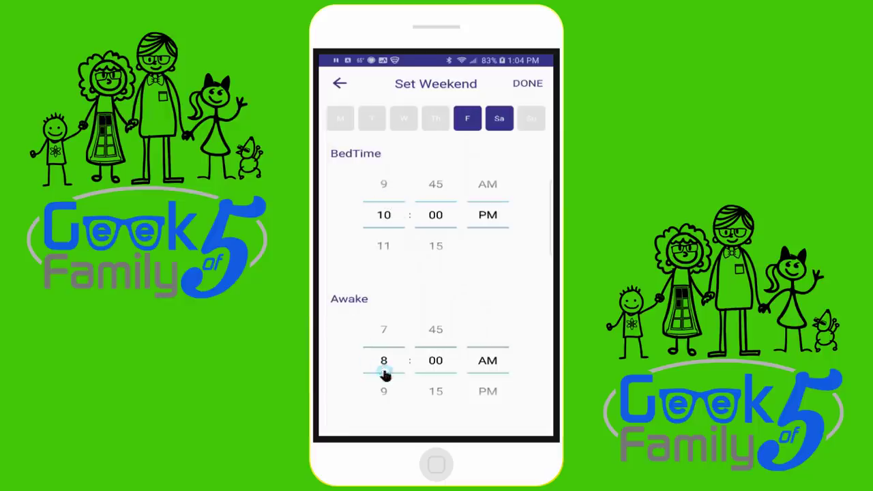
pyautogui.moveTo(386, 350); pyautogui.dragTo(384, 386)
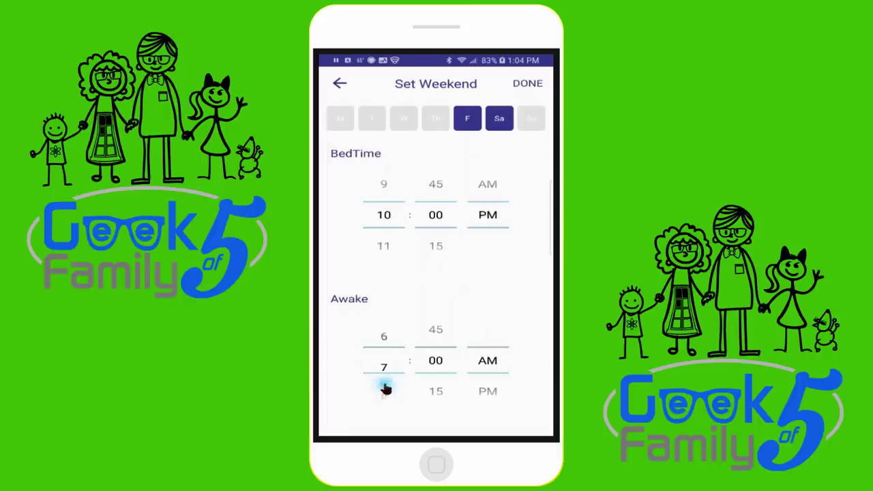
pyautogui.click(531, 88)
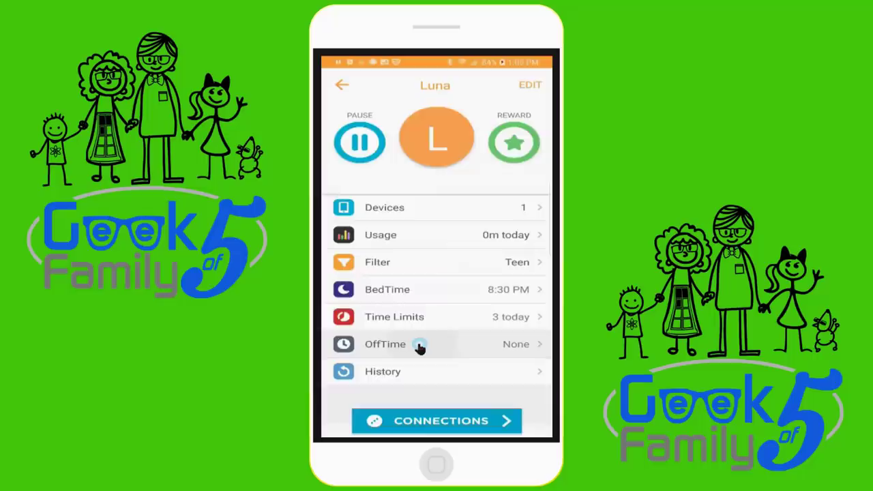
# Create an OffTime named 'Piano Lessons' for Monday, Wednesday and Friday only
pyautogui.click(415, 347)
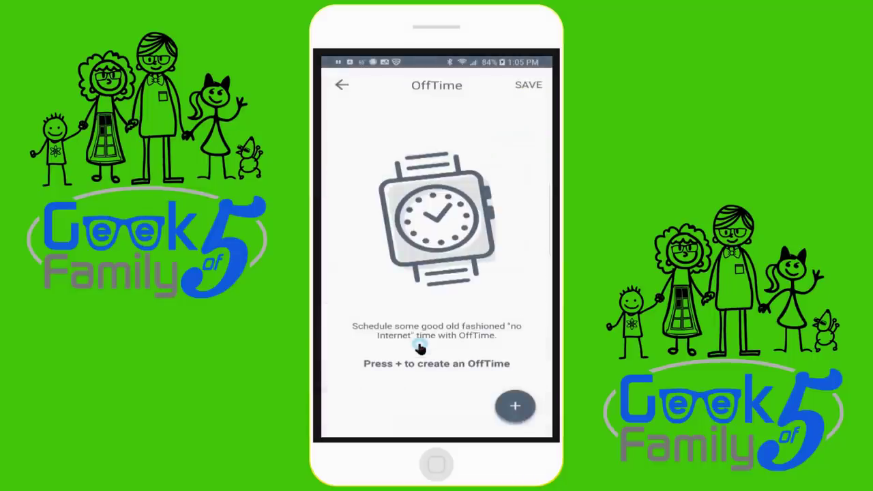
pyautogui.click(515, 406)
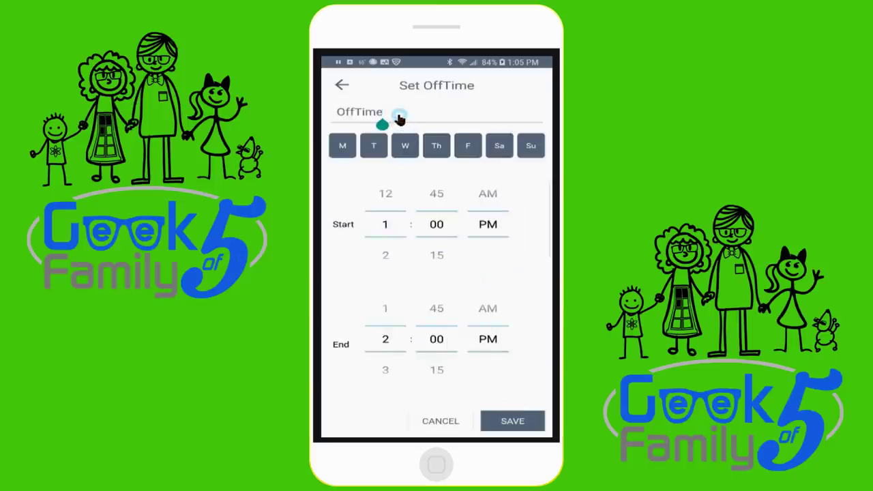
pyautogui.write('Piano Lessons')
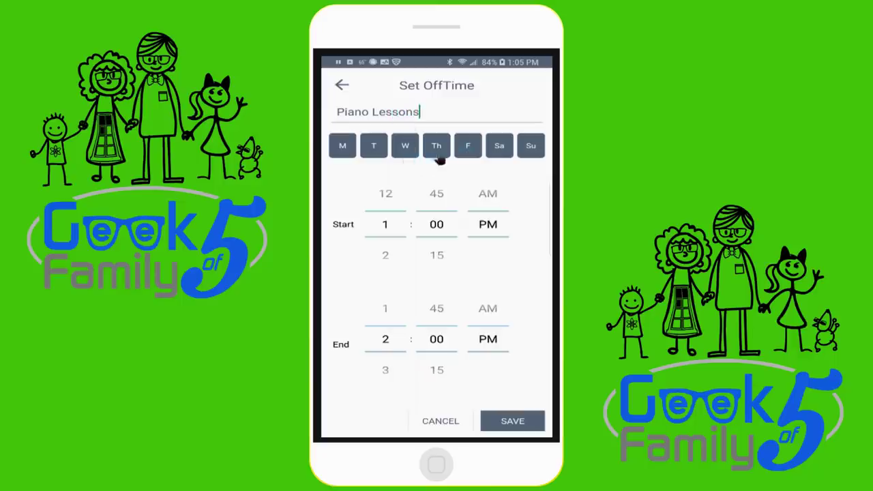
pyautogui.click(375, 147)
pyautogui.click(437, 146)
pyautogui.click(500, 146)
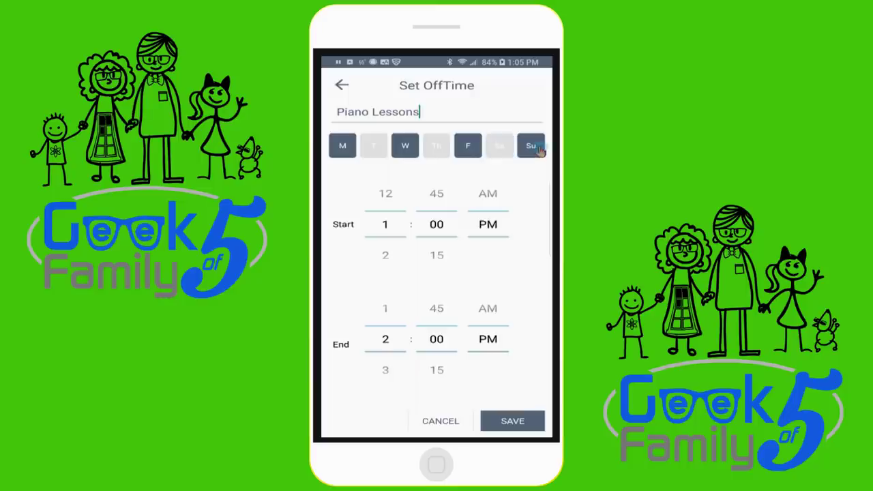
pyautogui.click(538, 149)
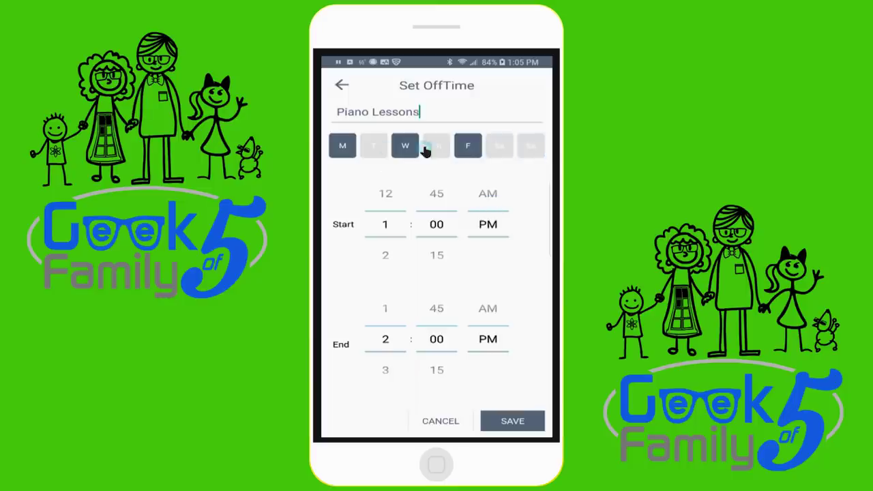
# Set Piano Lessons to run 3:15 PM to 4:15 PM and save it
pyautogui.moveTo(388, 240); pyautogui.dragTo(386, 205)
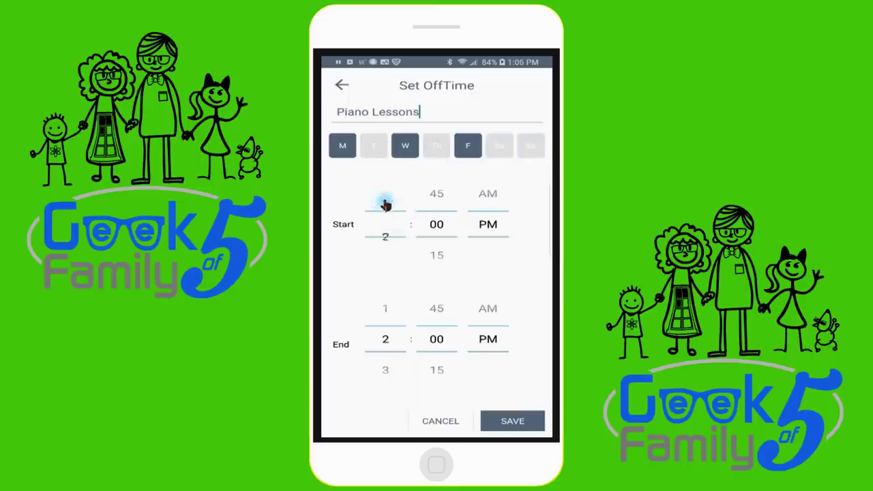
pyautogui.moveTo(388, 238); pyautogui.dragTo(386, 204)
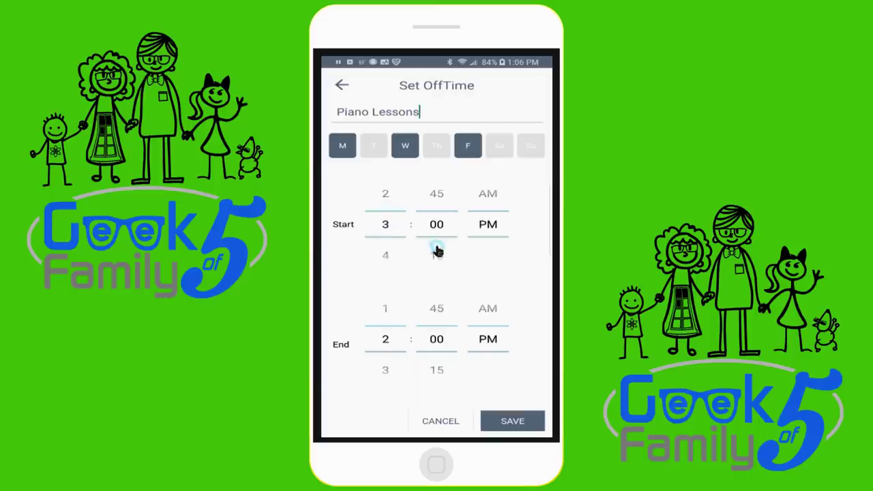
pyautogui.moveTo(438, 251); pyautogui.dragTo(440, 204)
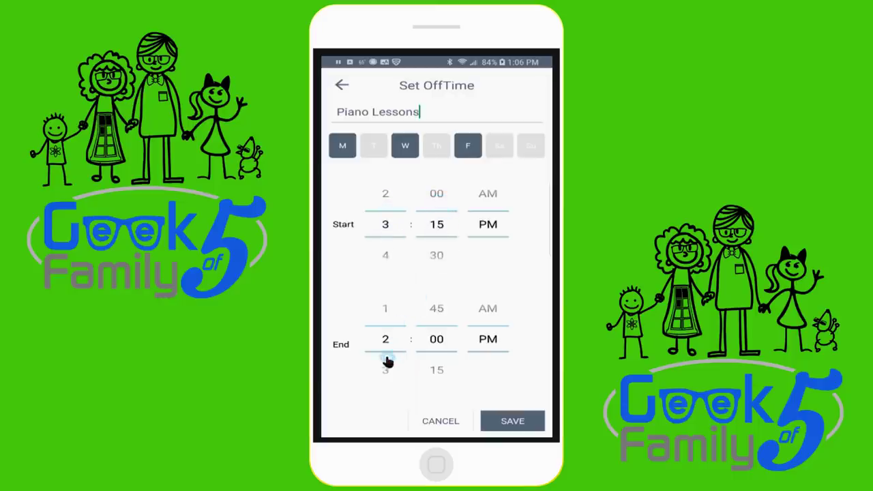
pyautogui.moveTo(388, 361); pyautogui.dragTo(380, 322)
pyautogui.moveTo(384, 357); pyautogui.dragTo(388, 317)
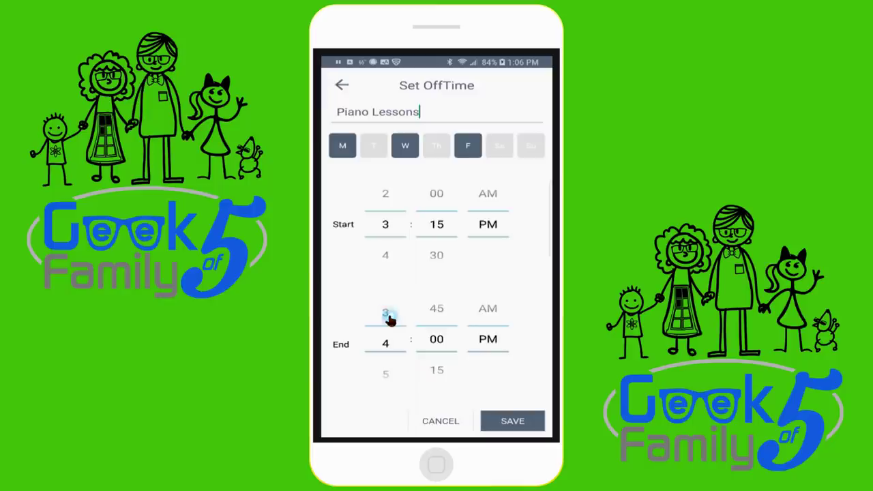
pyautogui.moveTo(446, 351); pyautogui.dragTo(447, 333)
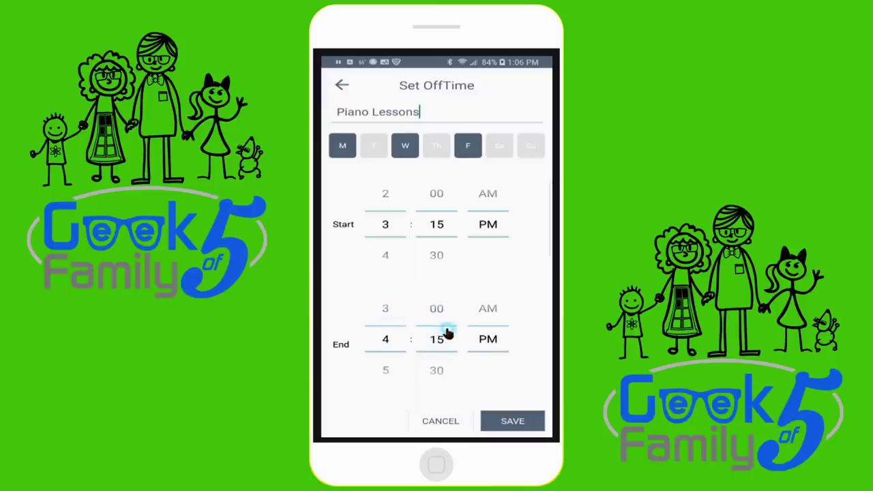
pyautogui.click(512, 421)
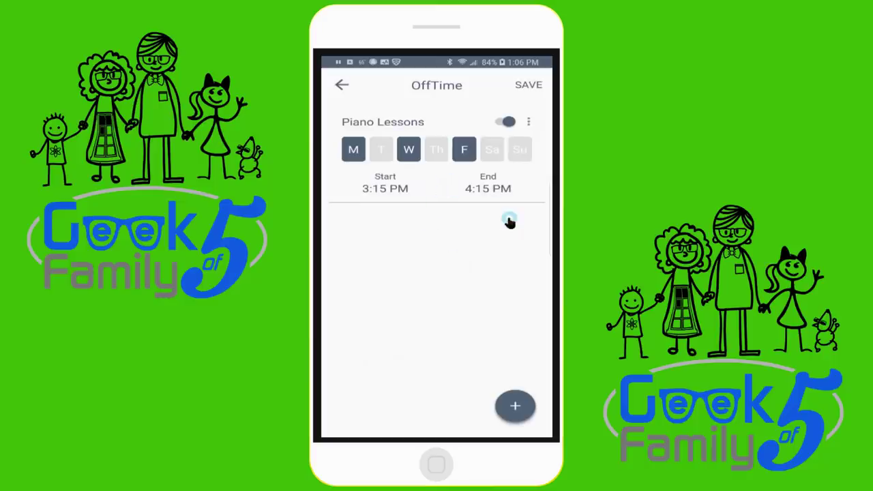
pyautogui.click(528, 85)
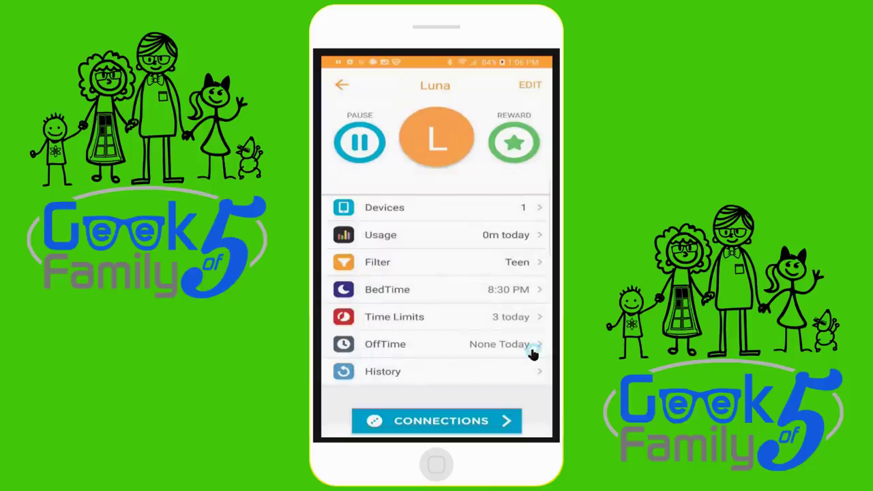
pyautogui.click(387, 344)
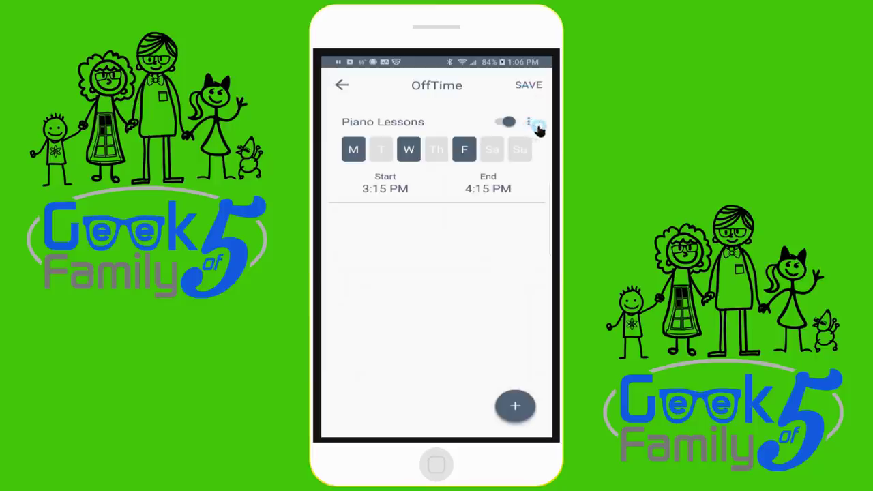
pyautogui.click(516, 407)
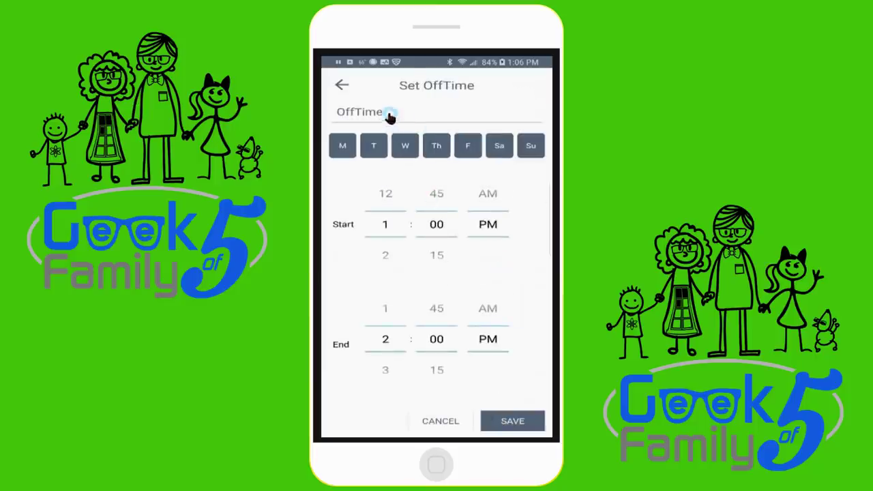
# Name the new OffTime 'Chores' and limit it to Saturday and Sunday
pyautogui.press('BackSpace')
pyautogui.press('BackSpace')
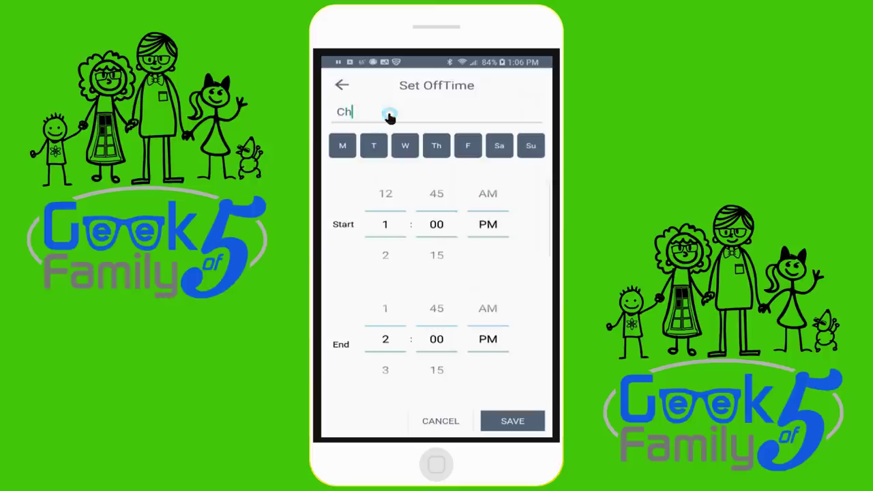
pyautogui.click(373, 147)
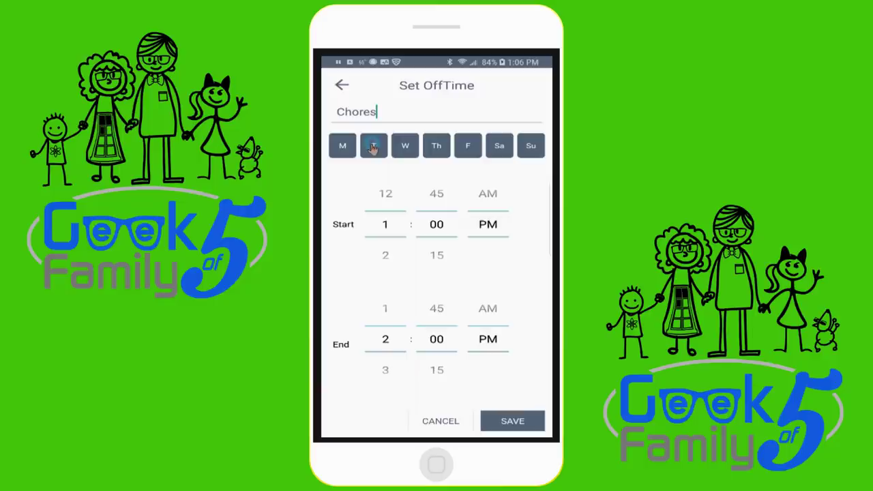
pyautogui.click(343, 146)
pyautogui.click(373, 146)
pyautogui.click(406, 147)
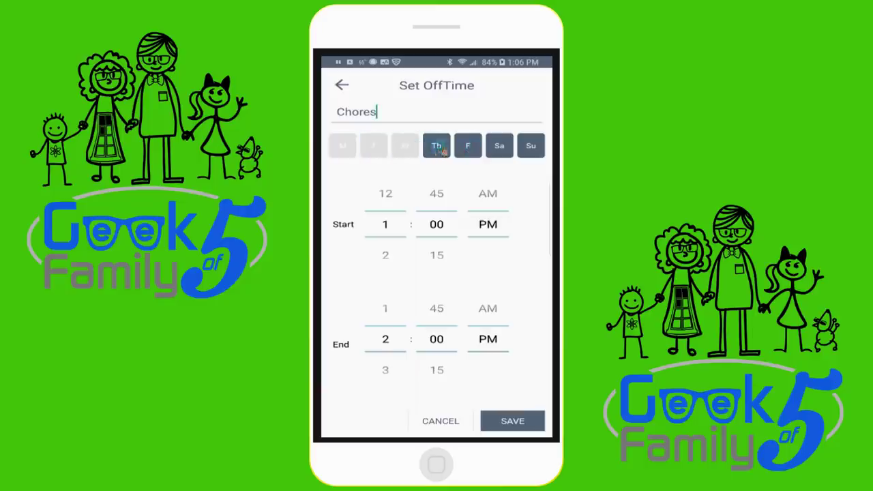
pyautogui.click(439, 149)
pyautogui.click(468, 145)
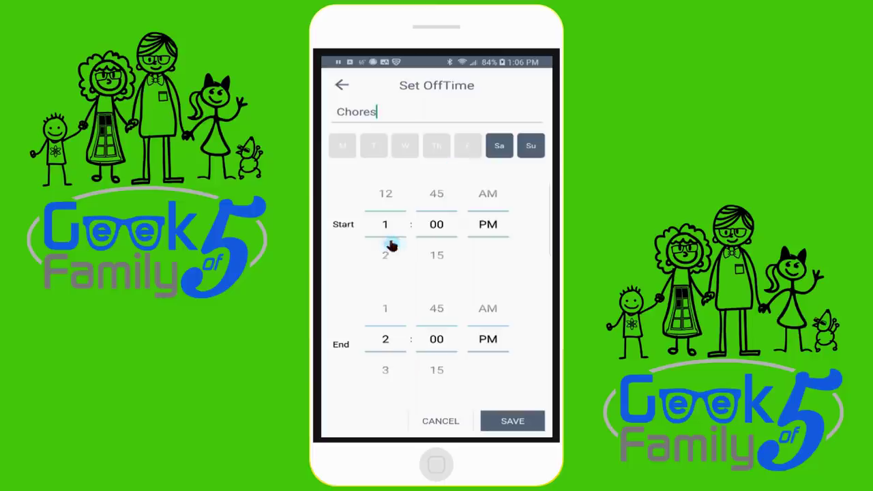
# Set Chores to run 2:00 PM to 3:00 PM and save it
pyautogui.moveTo(392, 246); pyautogui.dragTo(389, 209)
pyautogui.moveTo(388, 341); pyautogui.dragTo(390, 313)
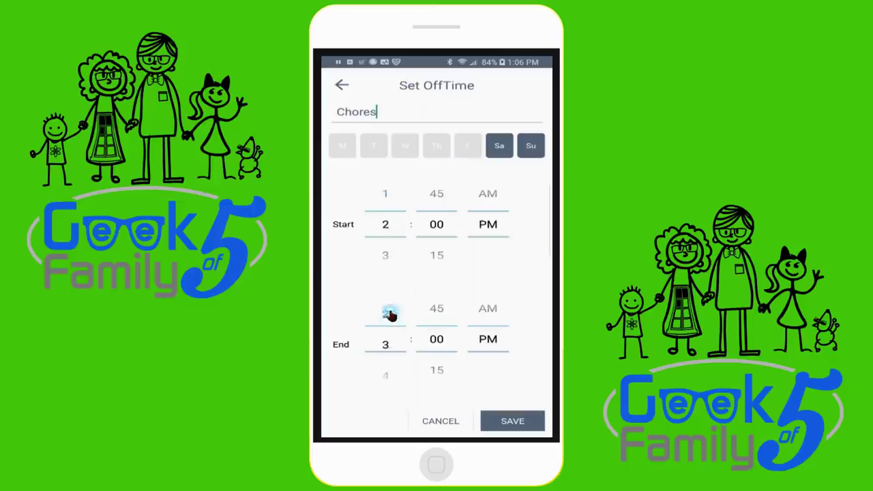
pyautogui.click(517, 423)
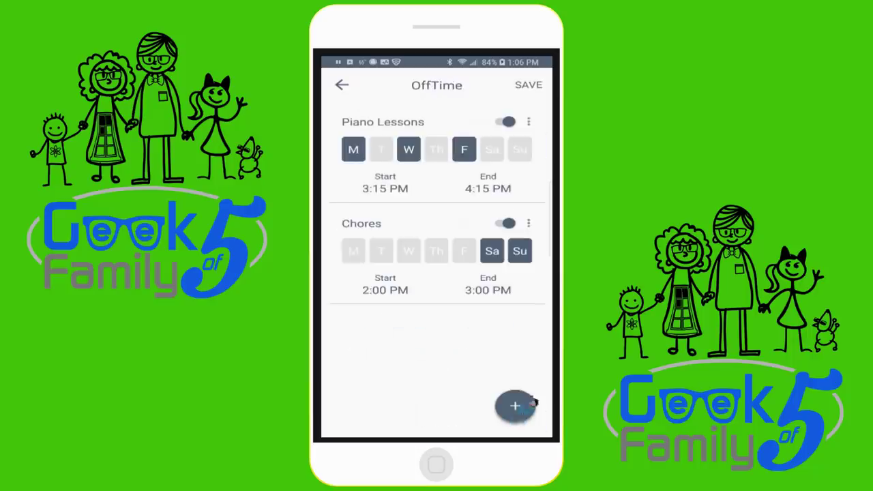
# Save Luna's OffTimes and open her Filter settings from her profile
pyautogui.click(528, 86)
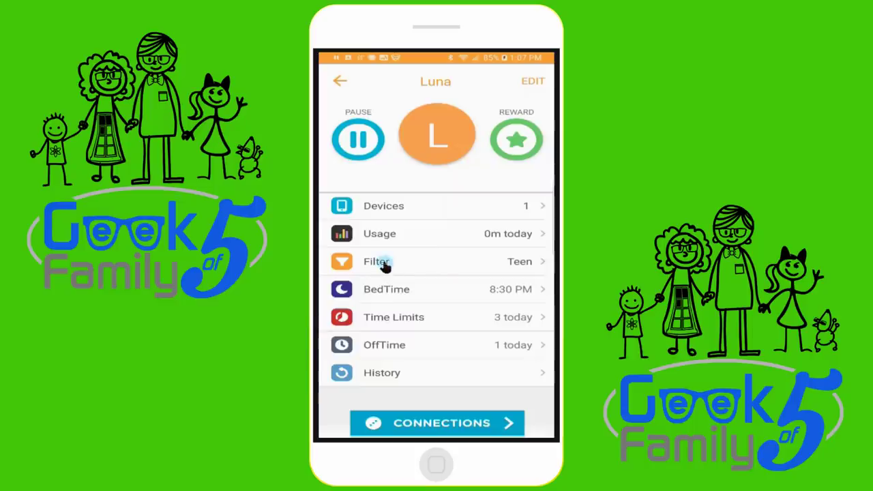
pyautogui.click(384, 266)
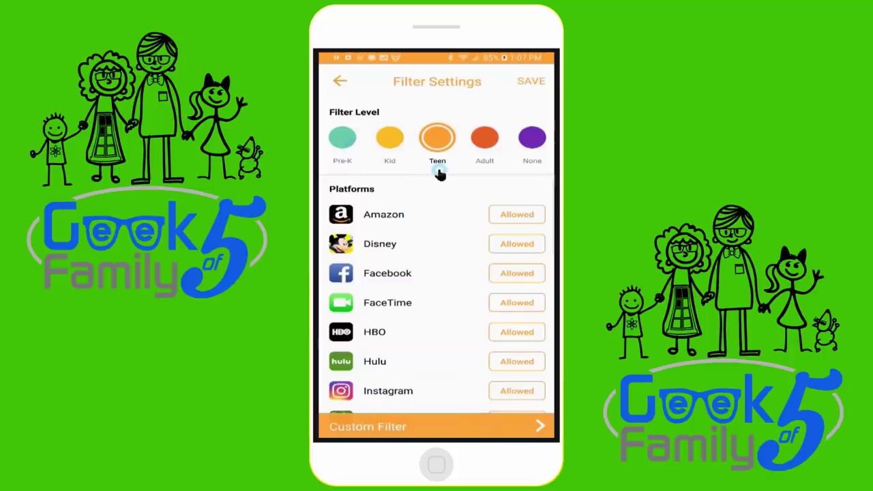
# Compare the Kid and Pre-K filter levels, then choose Kid for Luna
pyautogui.click(390, 139)
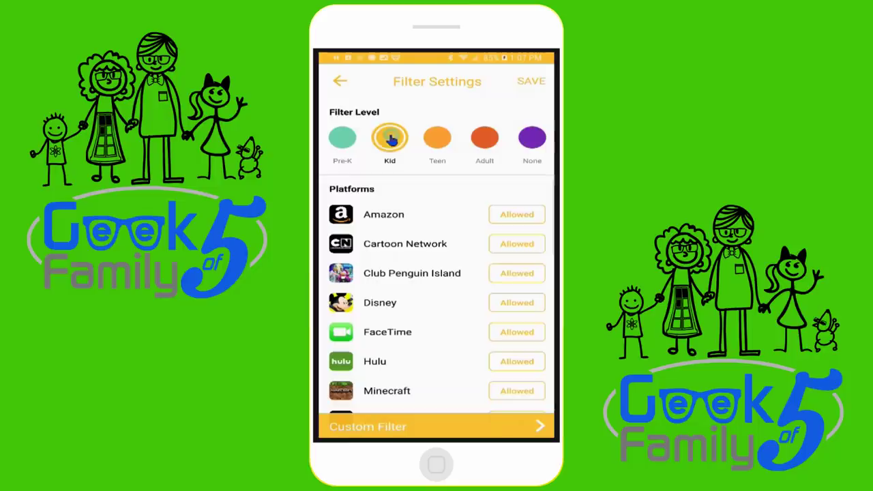
pyautogui.click(343, 139)
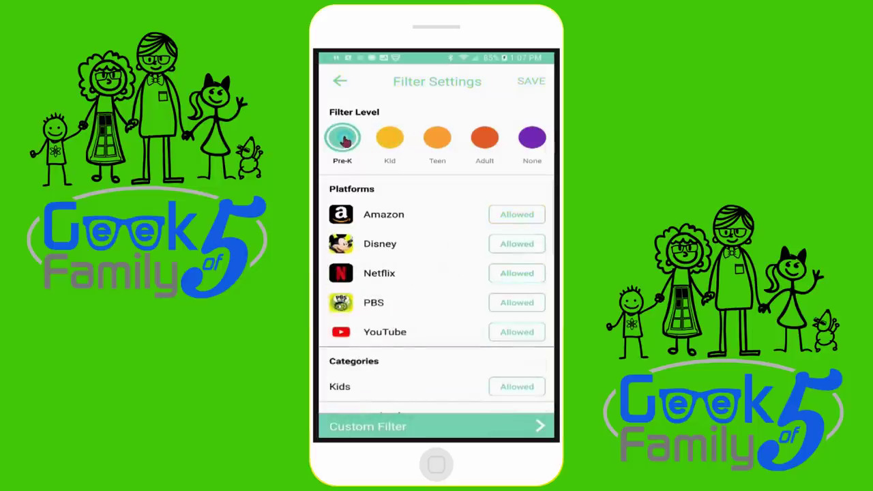
pyautogui.click(392, 139)
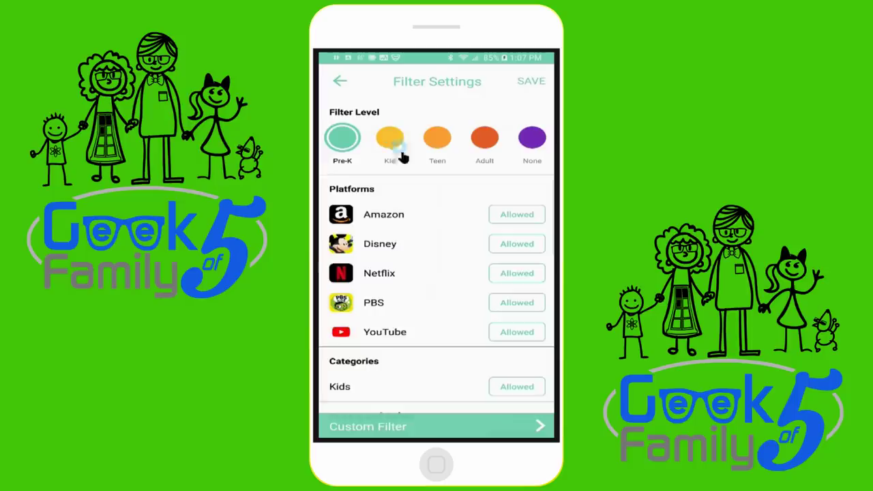
# Switch Tik Tok, YouTube and App Stores & Downloads from Allowed to Not Allowed
pyautogui.scroll(-2, 511, 267)
pyautogui.scroll(-2, 511, 268)
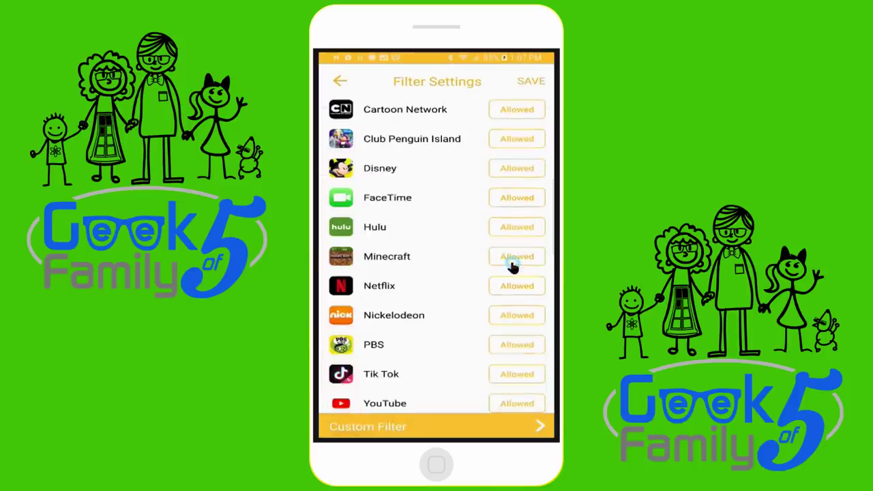
pyautogui.scroll(-1, 514, 267)
pyautogui.scroll(-2, 516, 273)
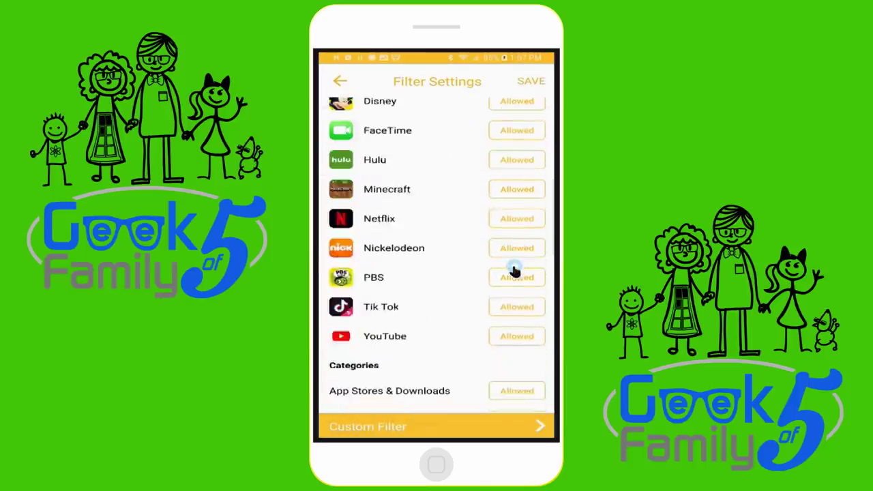
pyautogui.click(522, 276)
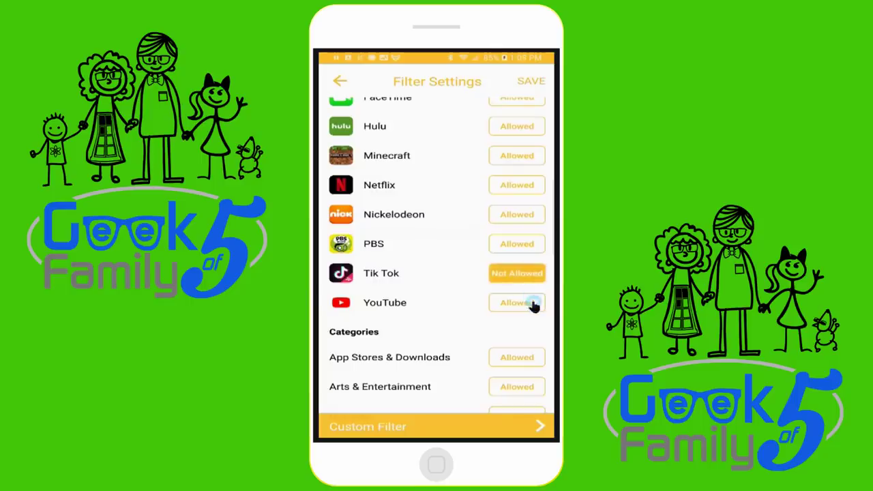
pyautogui.click(532, 304)
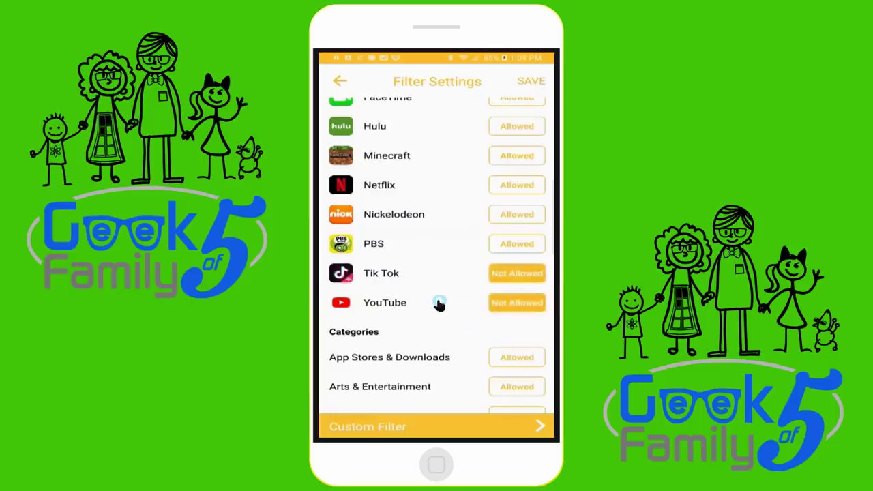
pyautogui.scroll(-3, 440, 302)
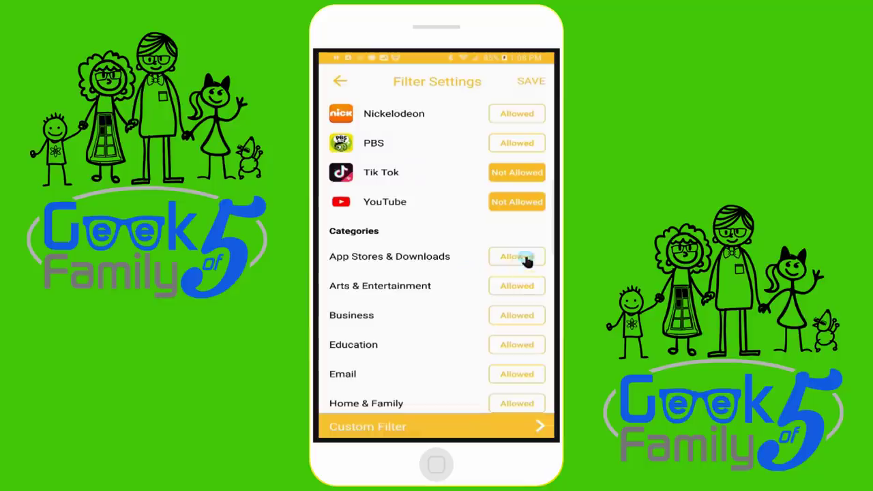
pyautogui.click(530, 258)
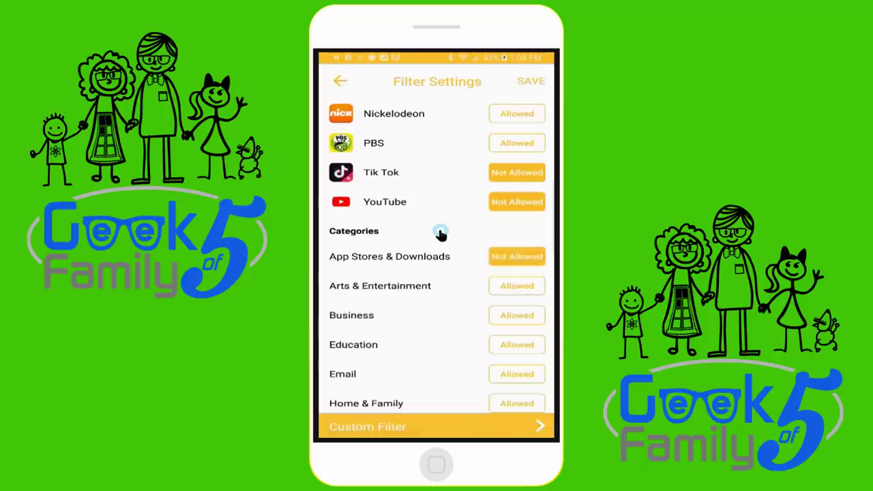
# Review the Kid filter categories and Netflix's description, then save the filter settings
pyautogui.scroll(-3, 439, 321)
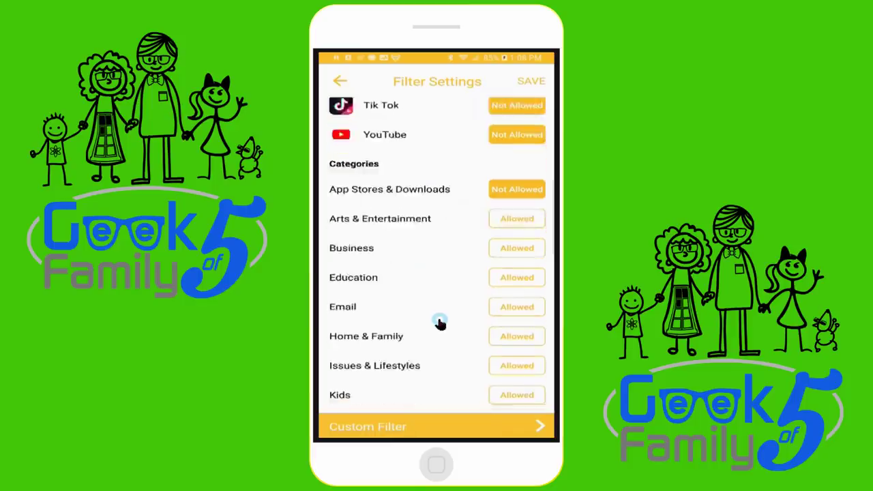
pyautogui.scroll(-6, 440, 323)
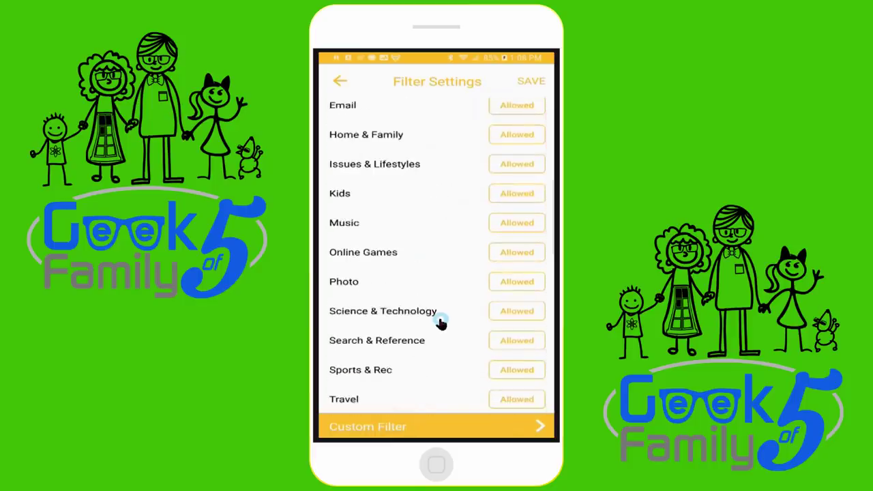
pyautogui.scroll(-4, 441, 323)
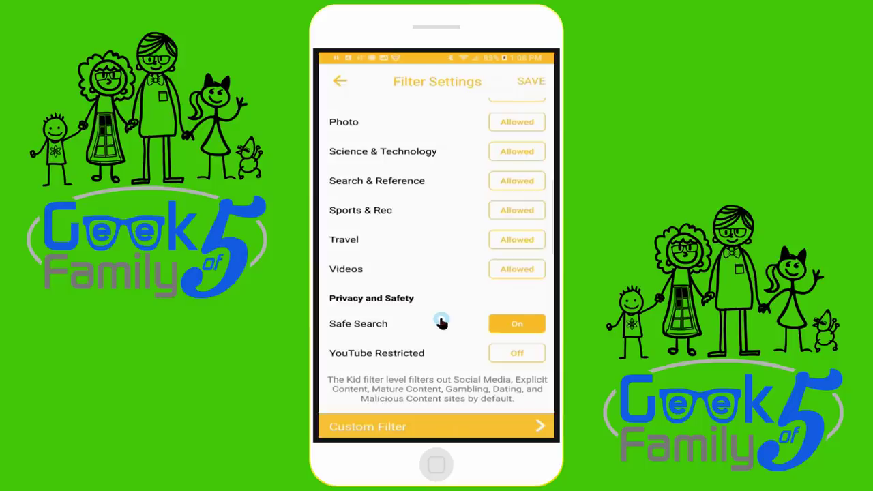
pyautogui.scroll(4, 442, 323)
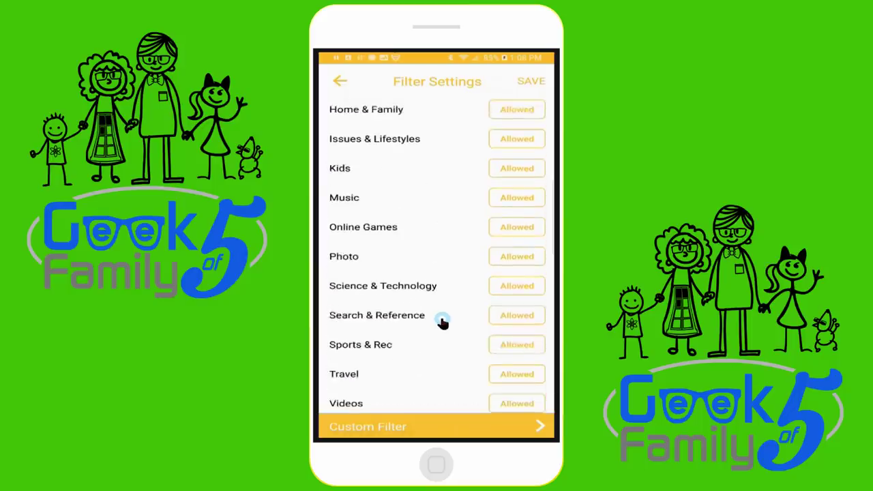
pyautogui.scroll(10, 442, 323)
pyautogui.scroll(3, 441, 323)
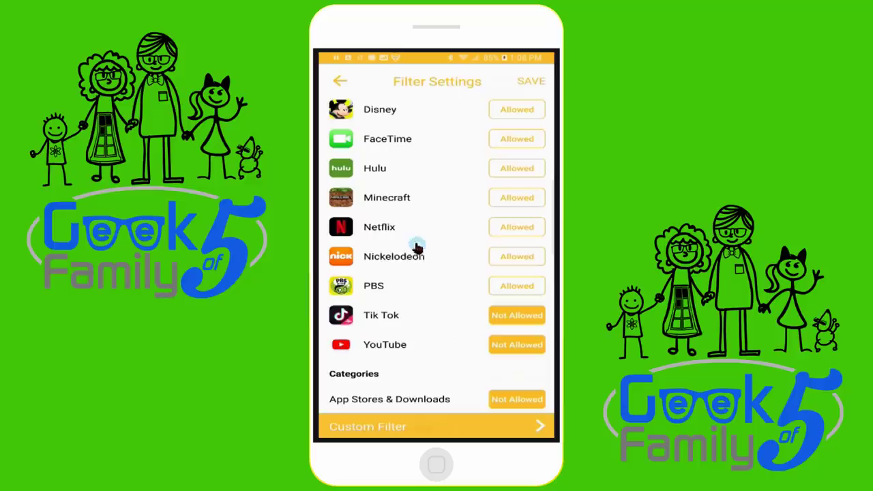
pyautogui.click(379, 230)
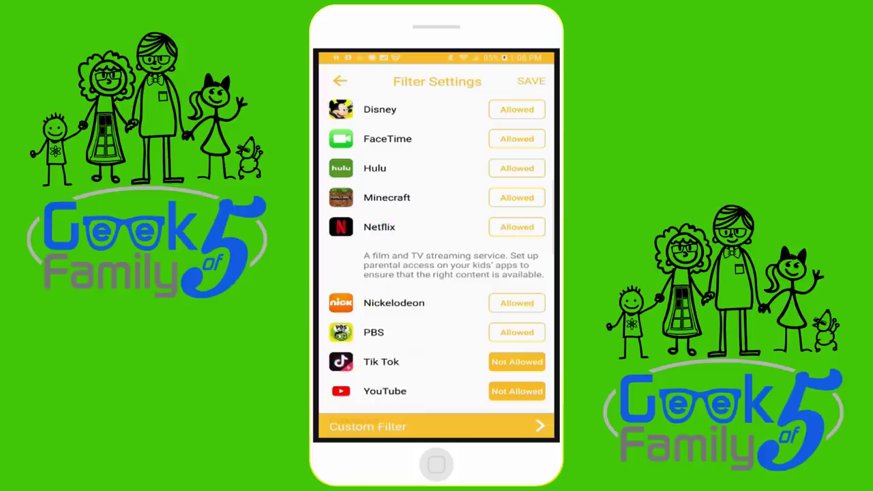
pyautogui.click(532, 81)
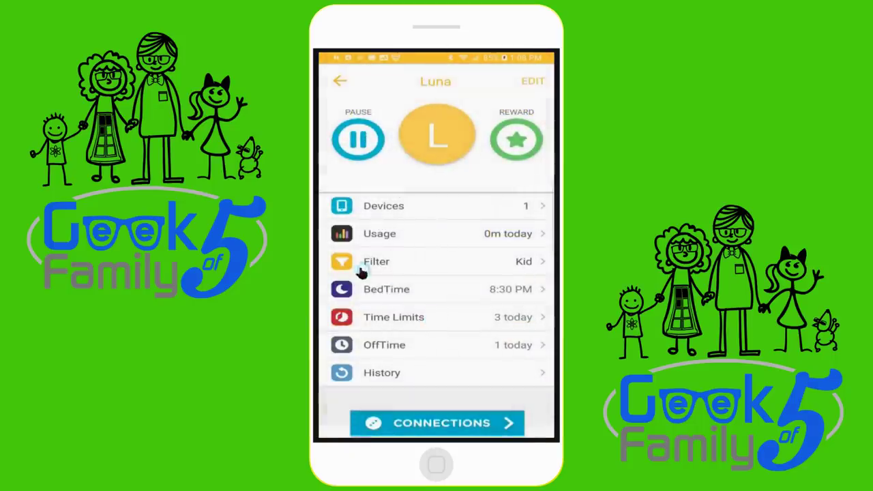